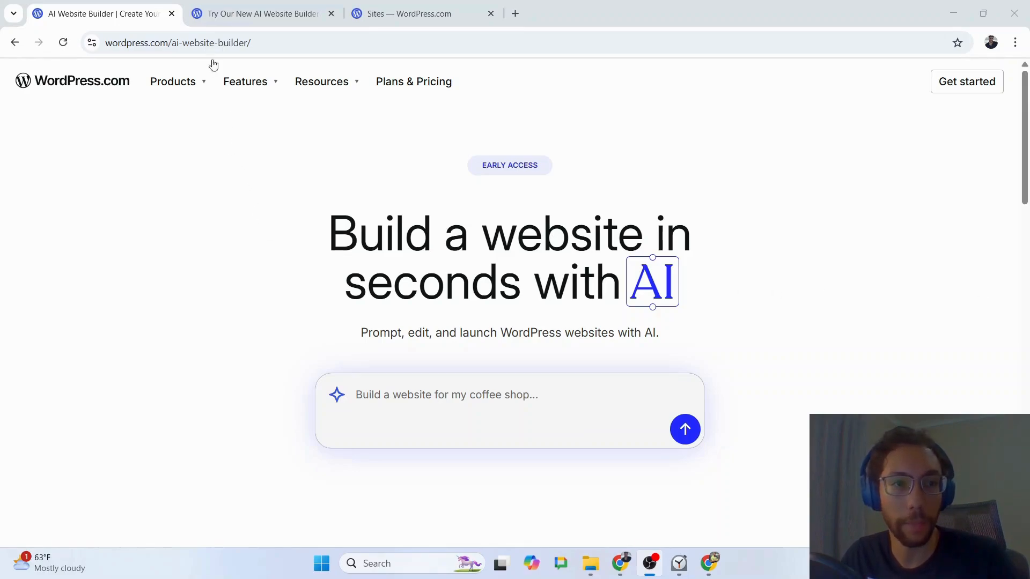
Enter in the AI website prompt "Create a wordpress website for my youtube channel. The site name should be Order of the Code.".
left_click(152, 48)
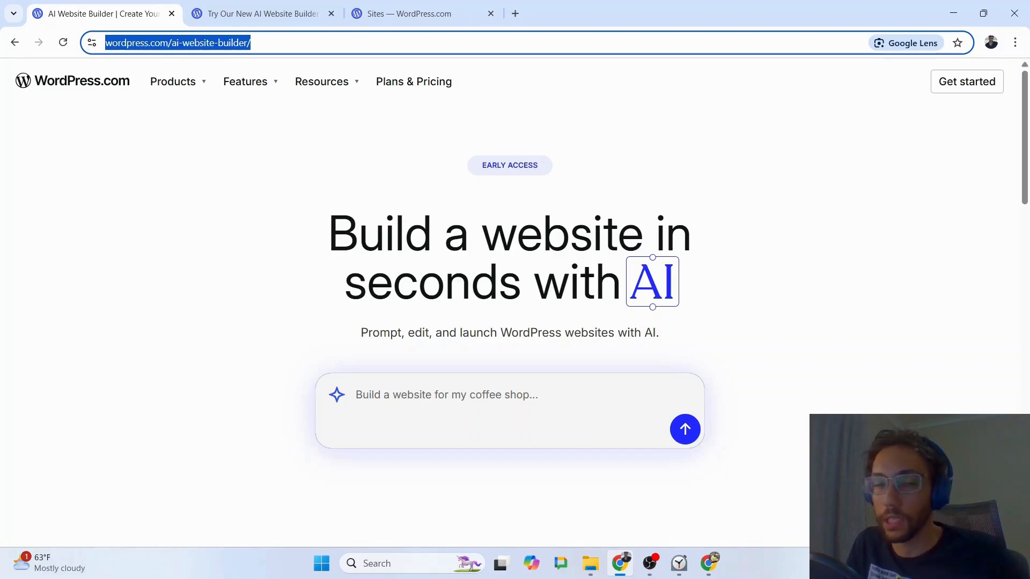
scroll(547, 234, "down", 2)
left_click(480, 267)
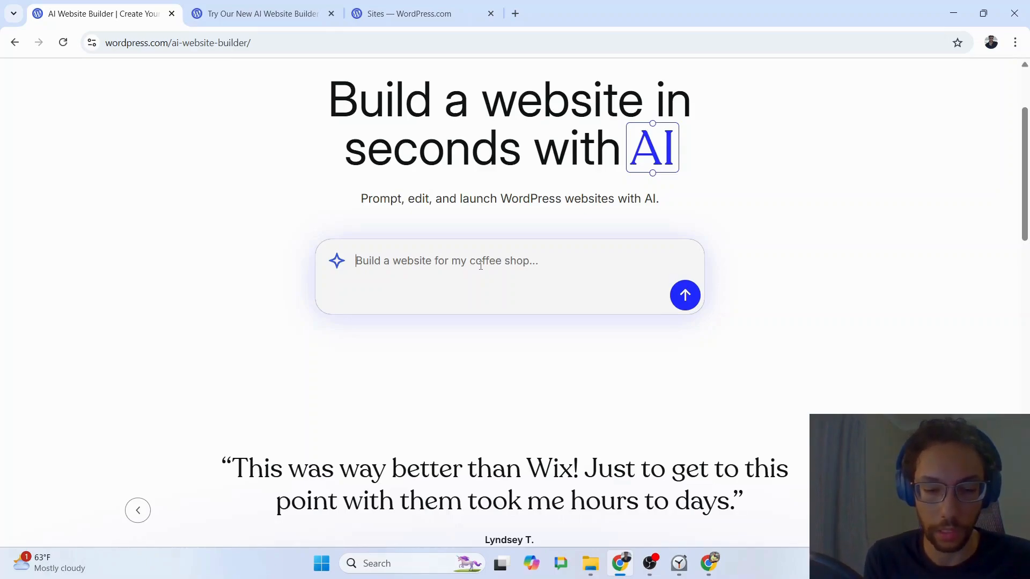
type("Create a worp")
key("BackSpace")
type("d")
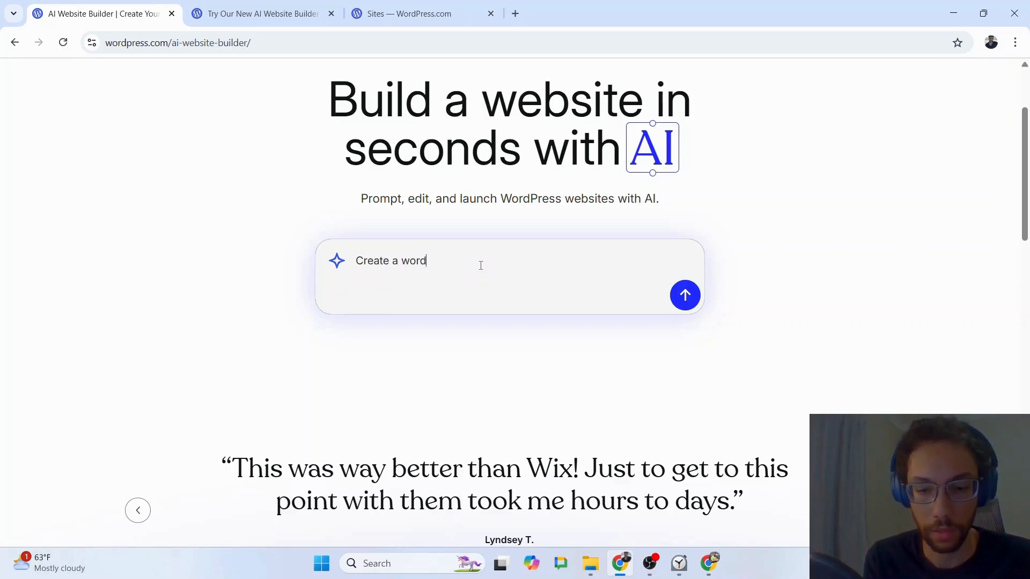
type("press website")
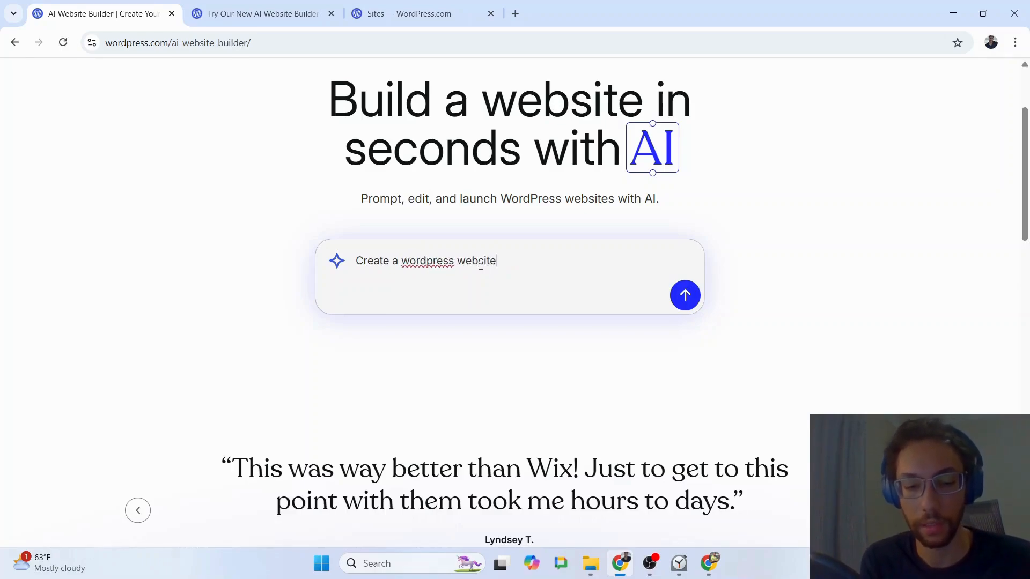
type(" for my youtub")
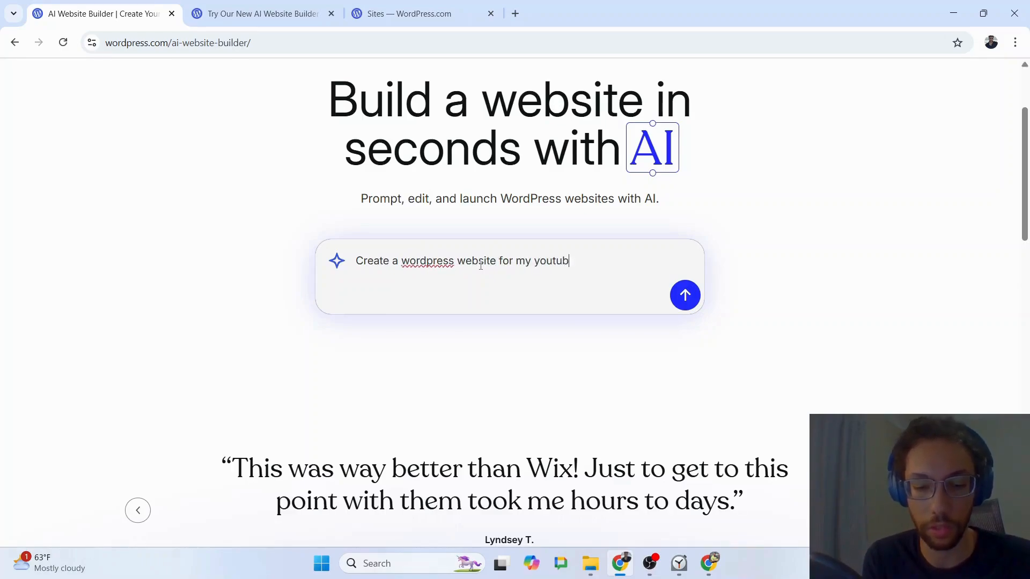
type("e channel. The site name")
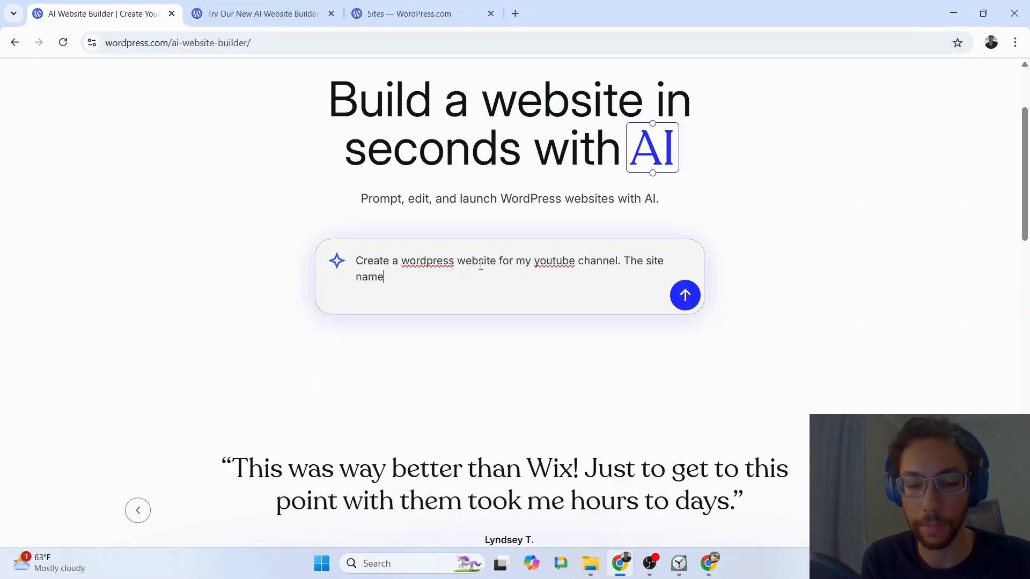
type(" should be O")
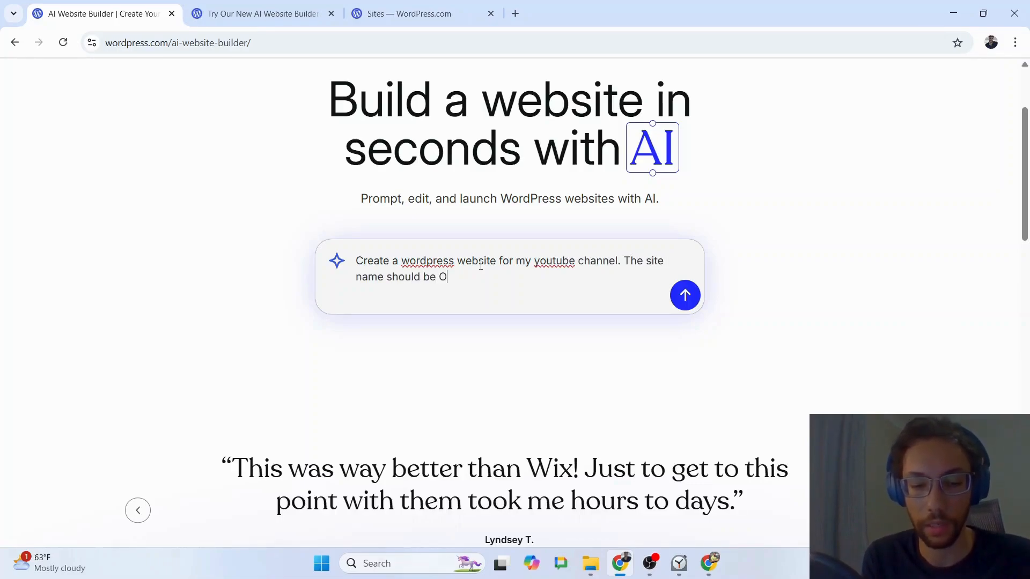
type("rder of ther")
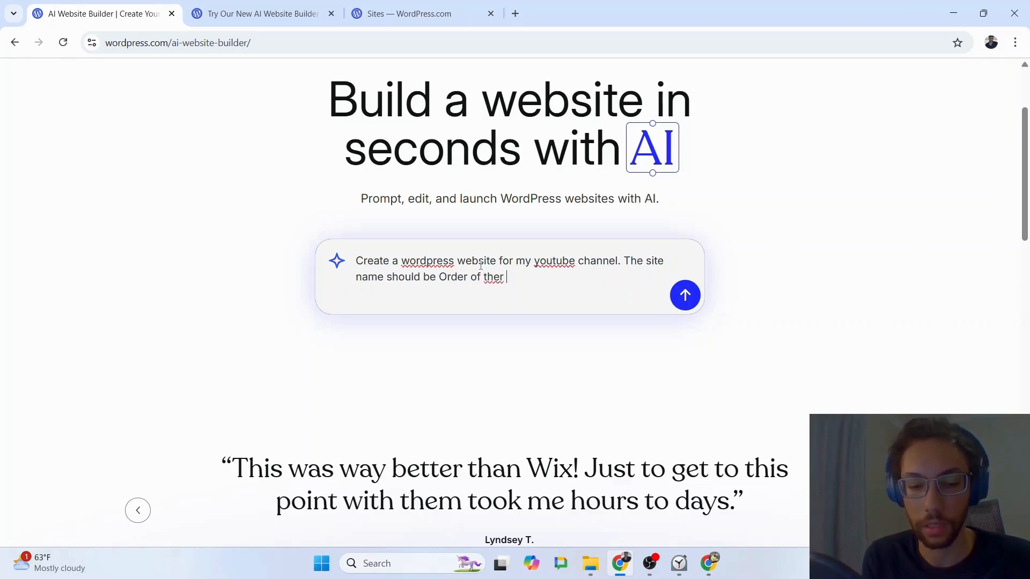
key("BackSpace")
type("Code.")
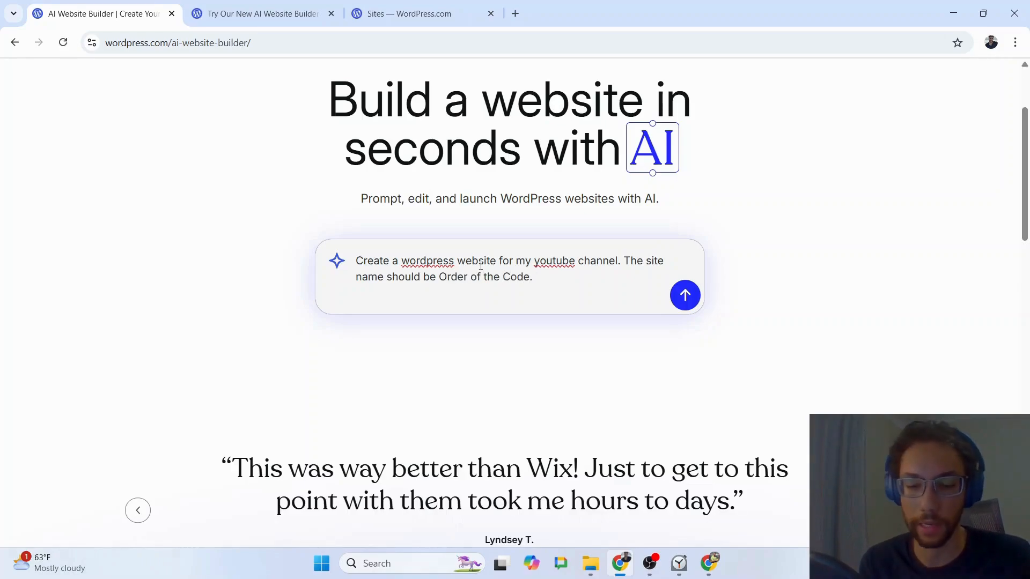
Add to the prompt a request for the site to have a black and white colour scheme.
type(" I wo")
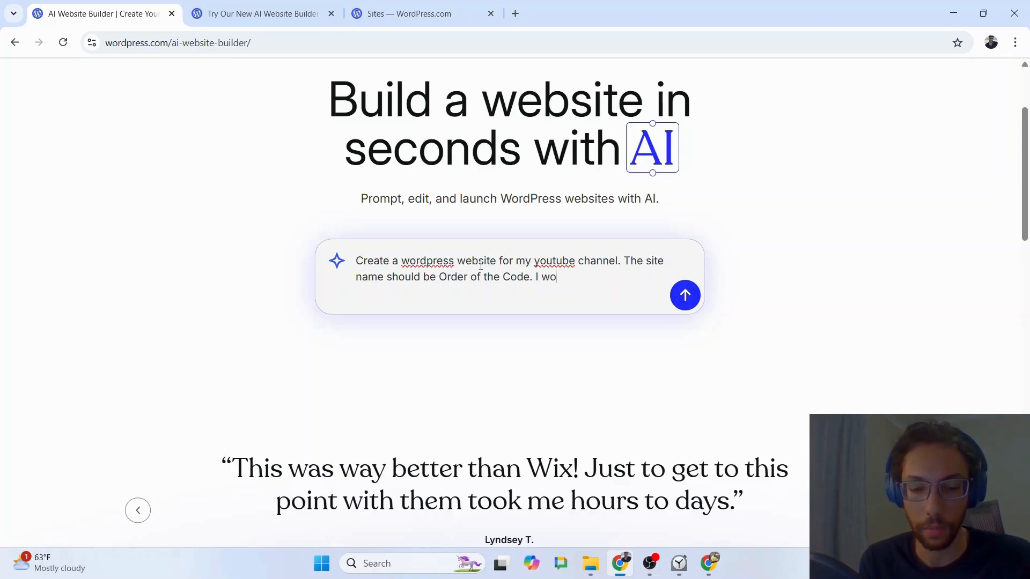
type("uld like it it")
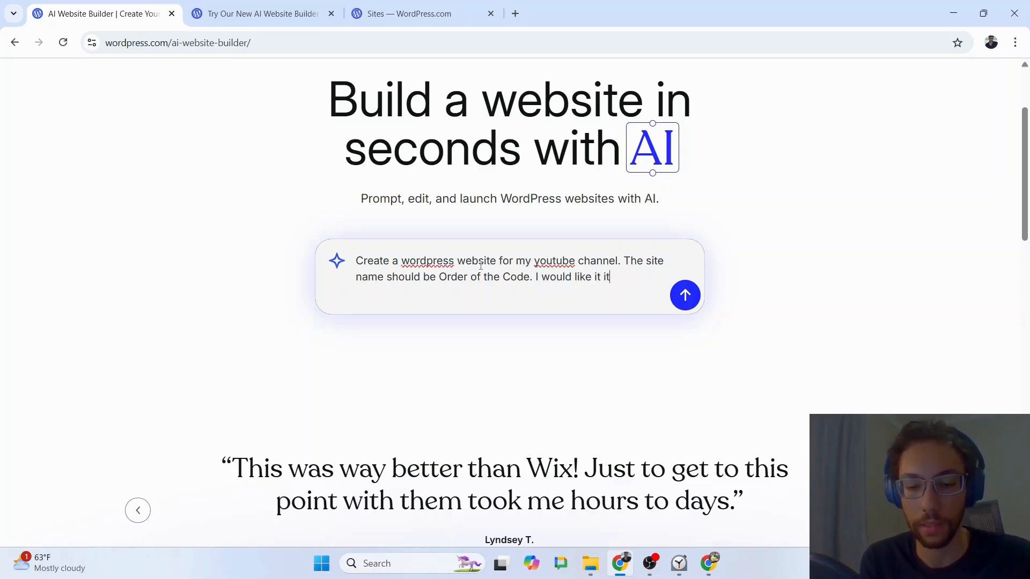
type(" to have a blac")
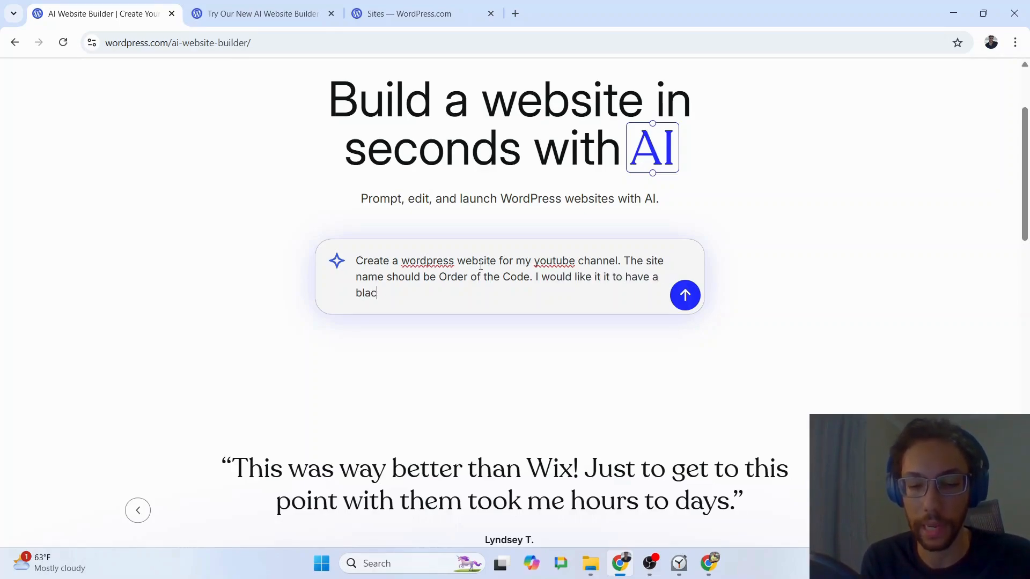
type("k and white ")
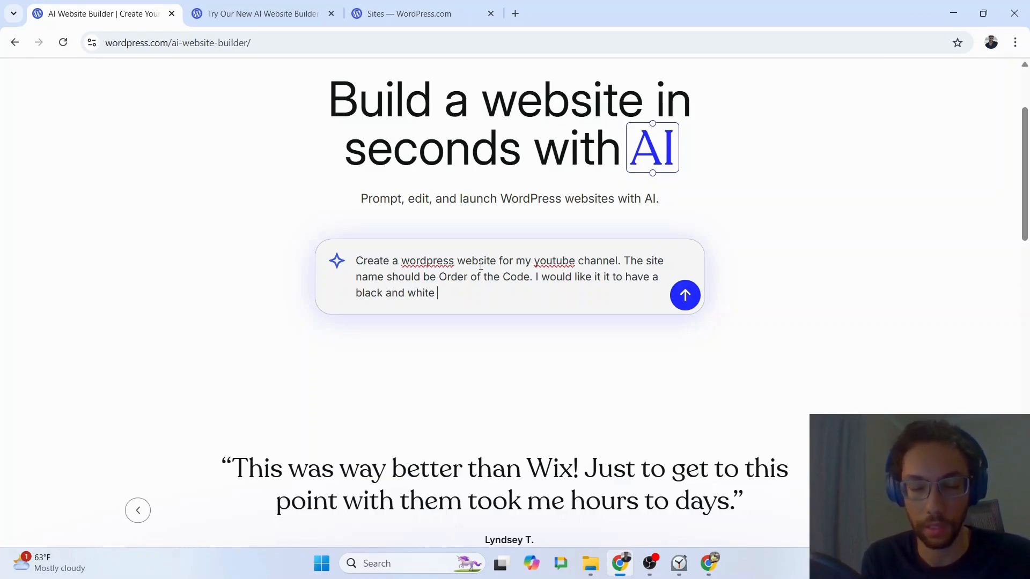
type("colour scheme.")
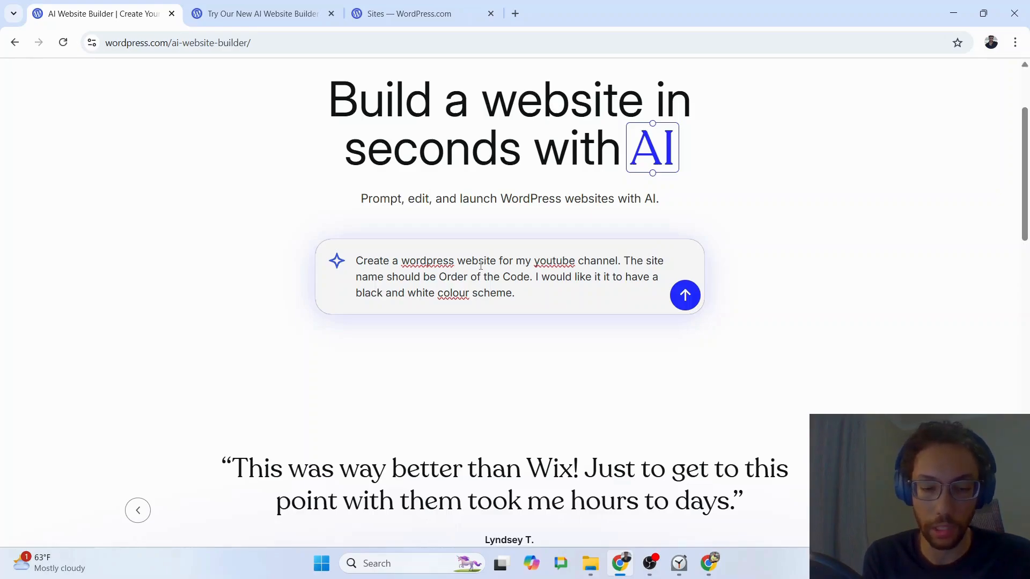
Add to the prompt "Can you make sure that for blog posts the featured image is a featured video which is my YouTube video embed.".
type("Can y")
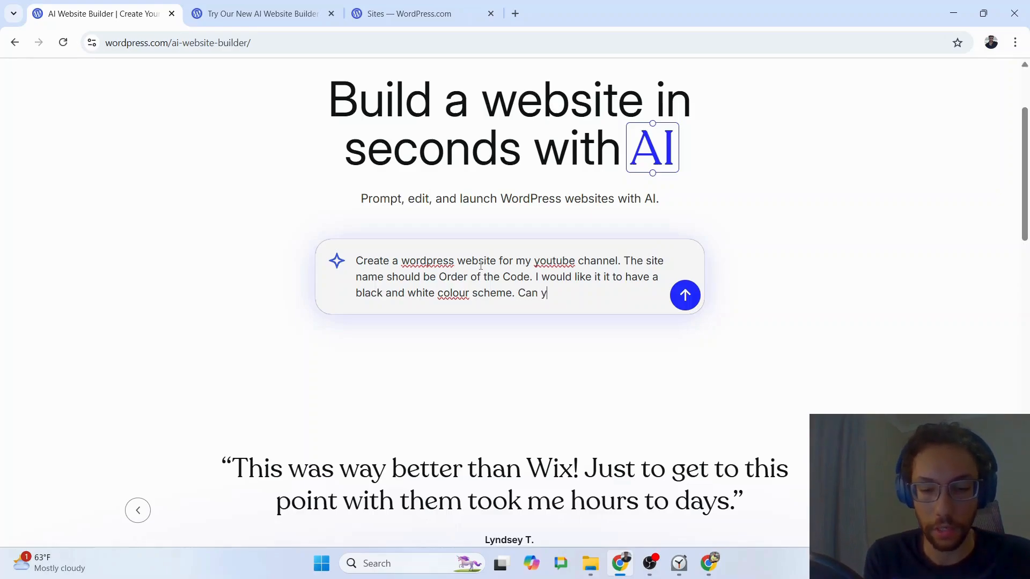
type("ou make sure")
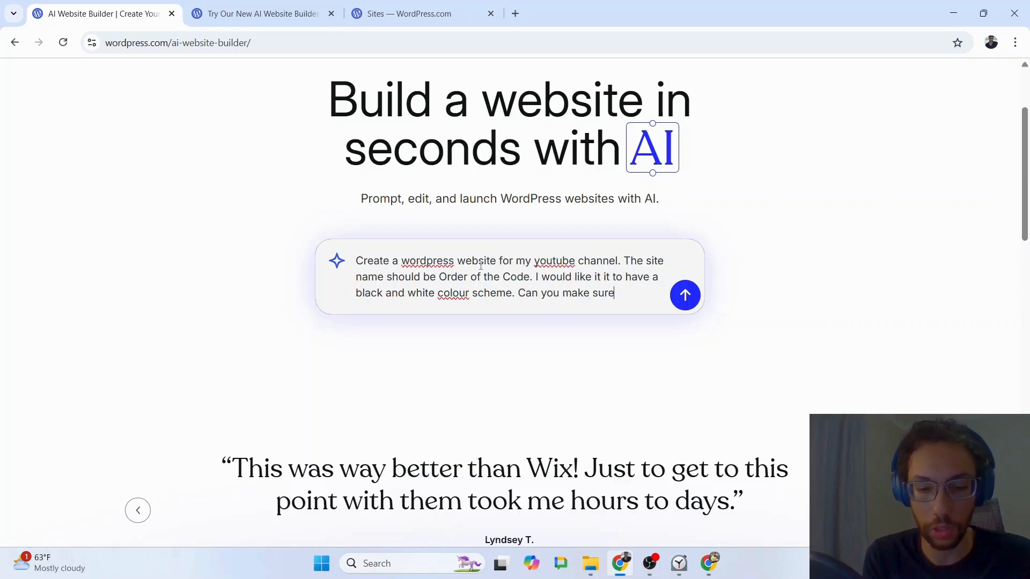
type(" that for blog ")
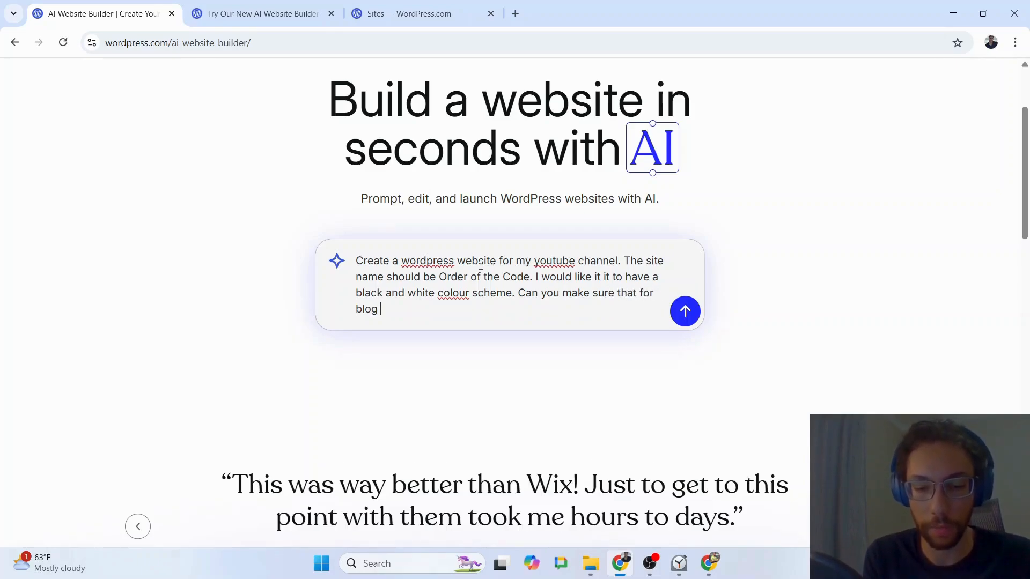
type("posts the featu")
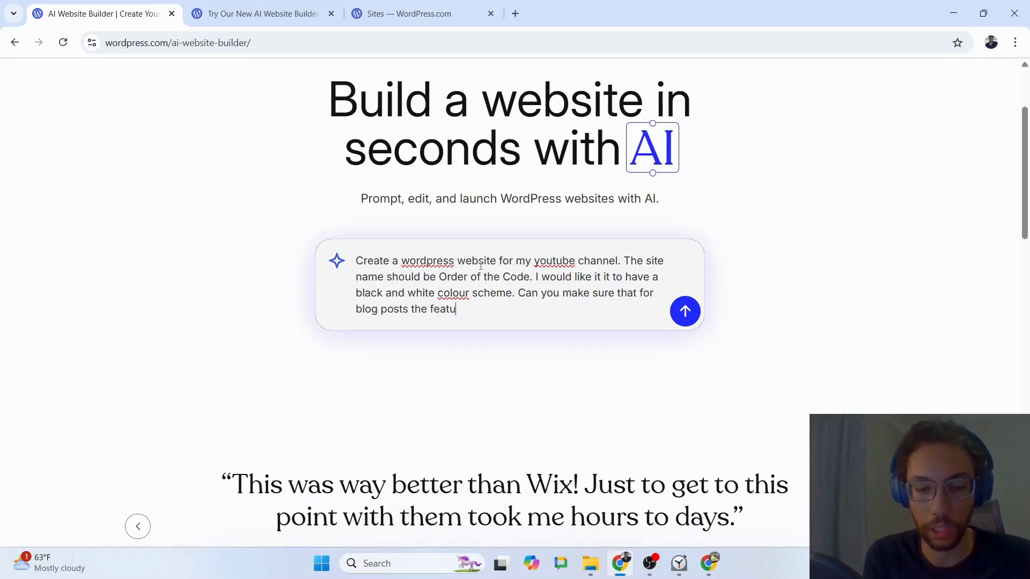
type("red image is a")
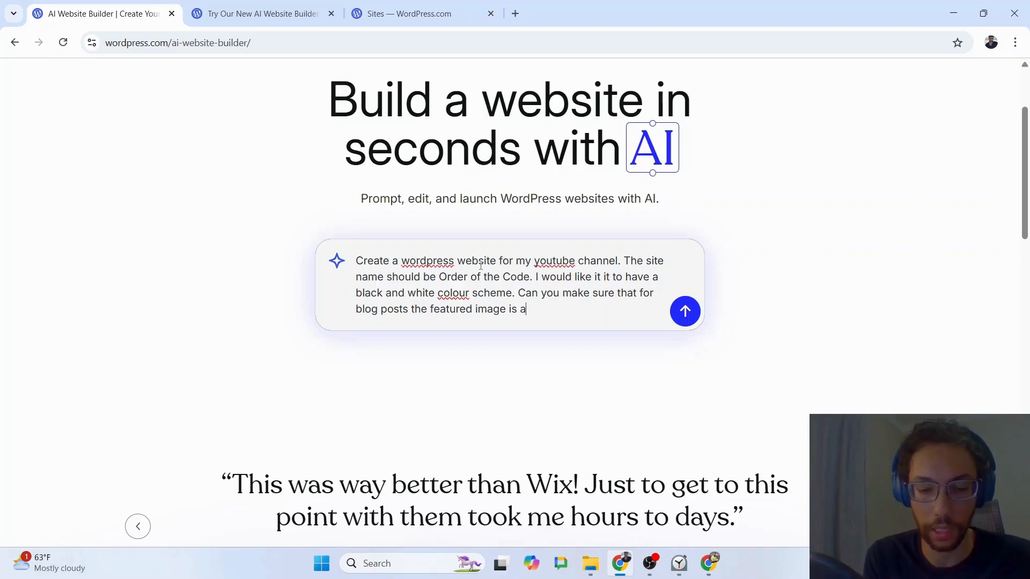
type(" featured vid")
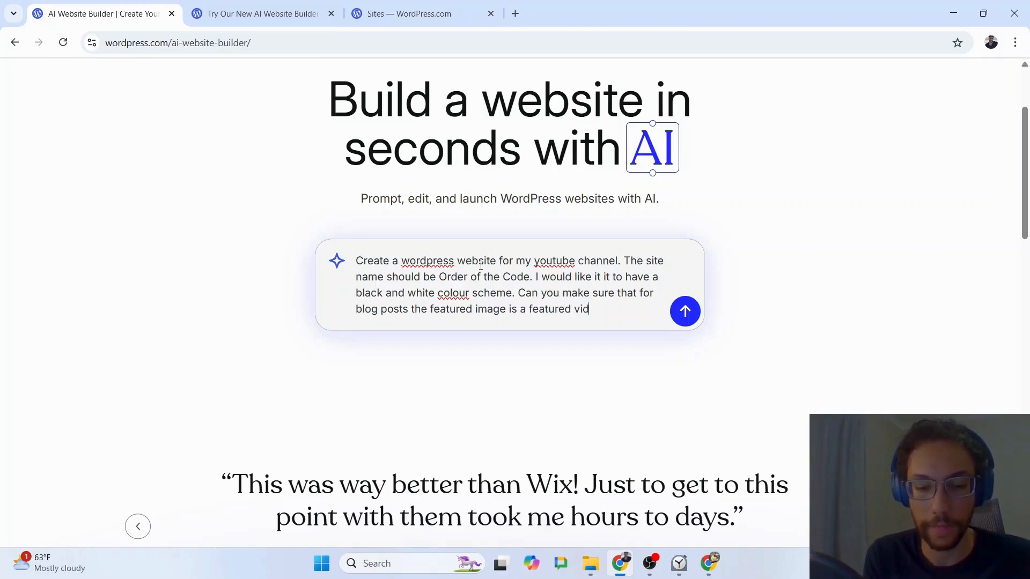
type("eo which ")
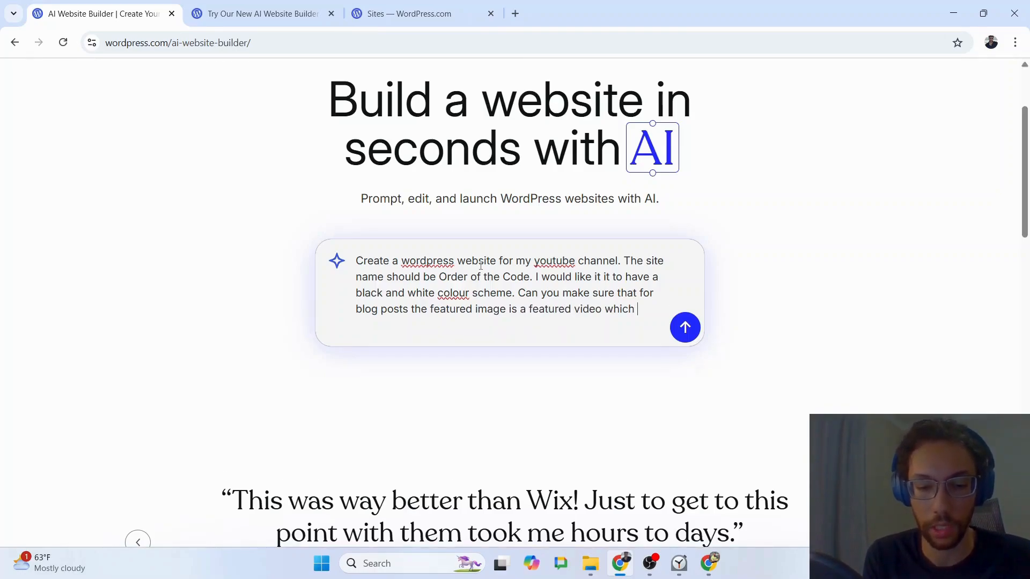
type("is my You")
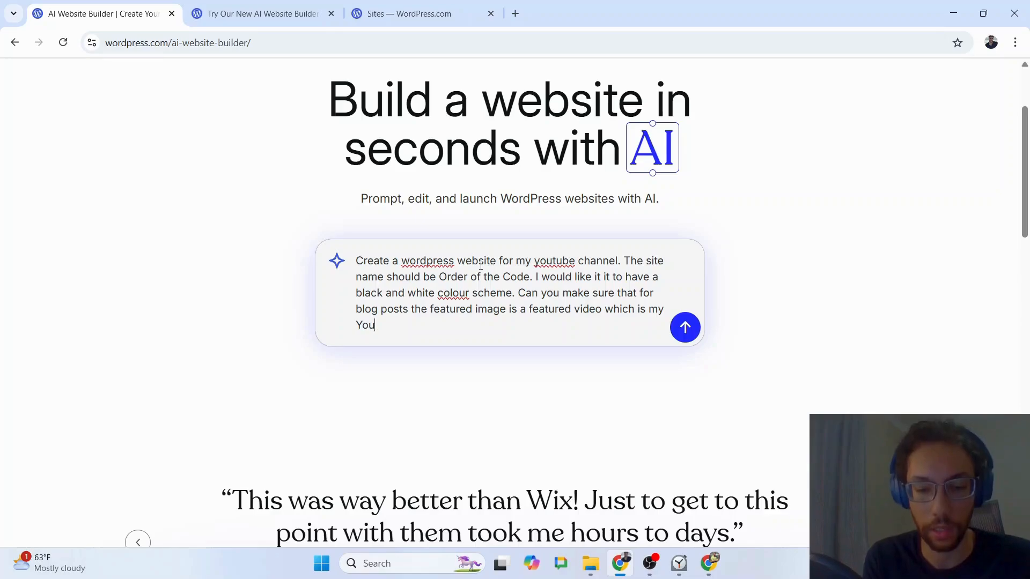
type("Tube video embed. ")
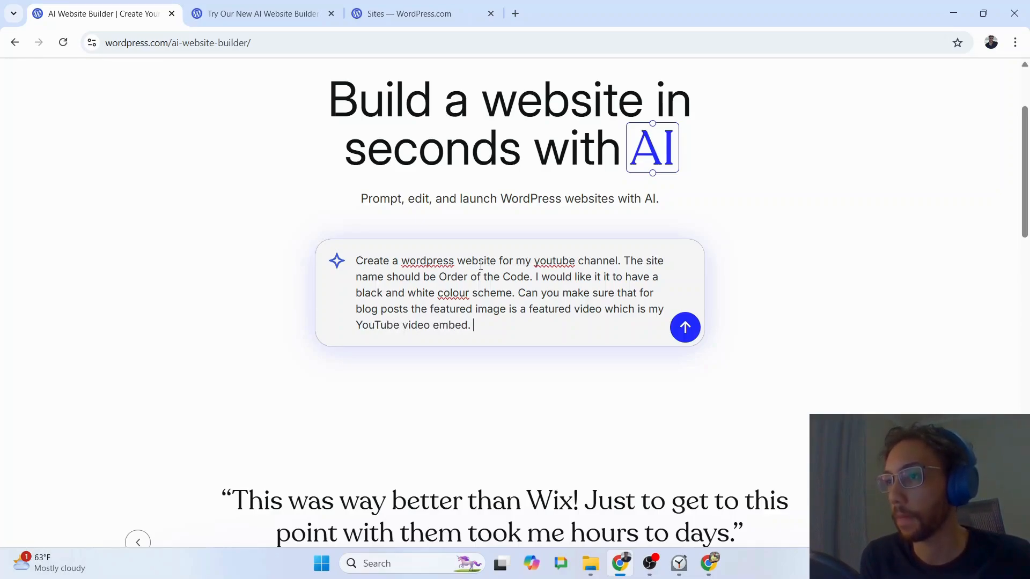
Add to the prompt "I want the following pages: Make a Home page, a about us page, and a contact us page.".
type("I w")
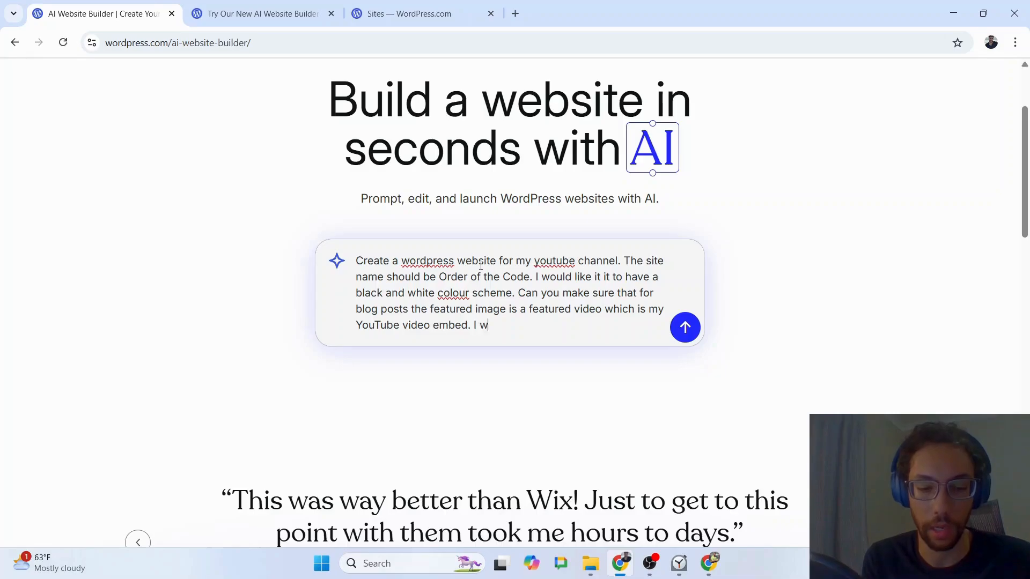
type("ant the folling pages: ")
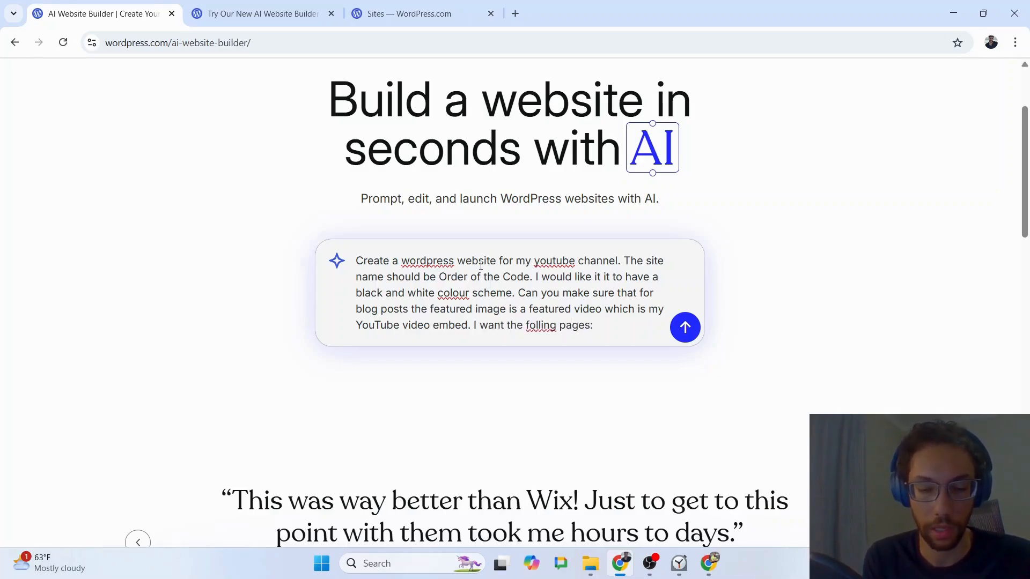
type("Make")
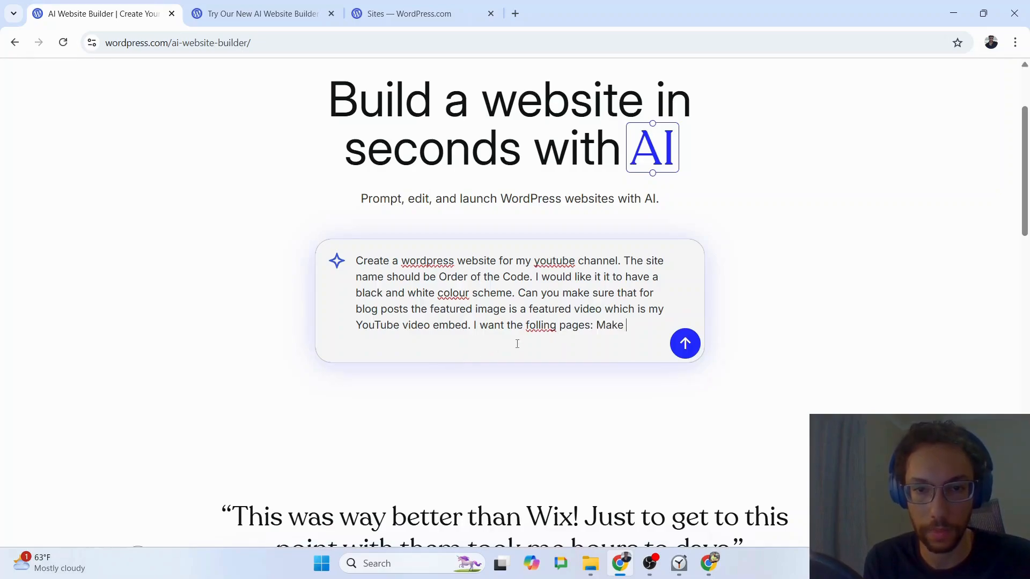
left_click_drag(528, 325, 556, 326)
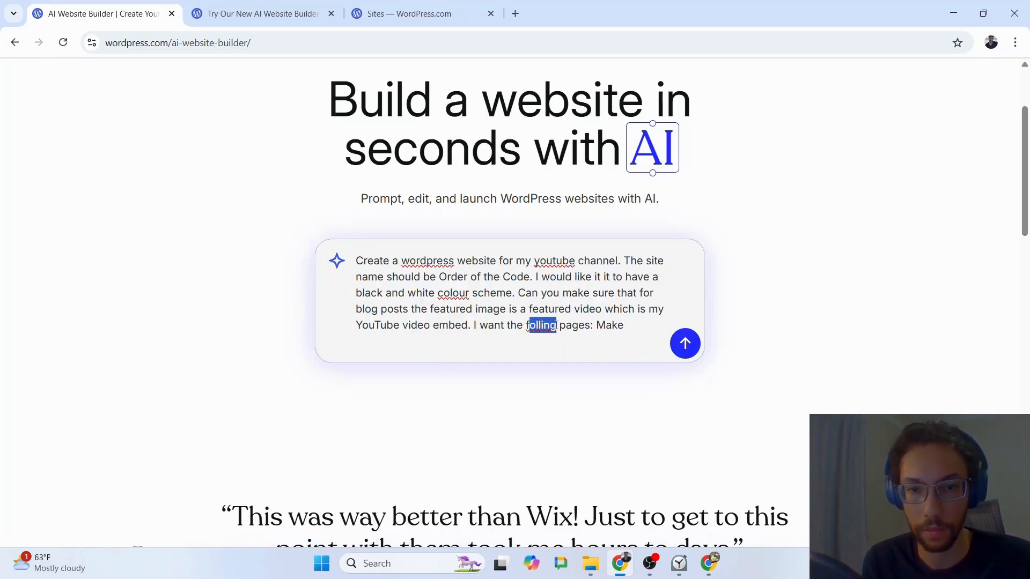
type("ollowing p")
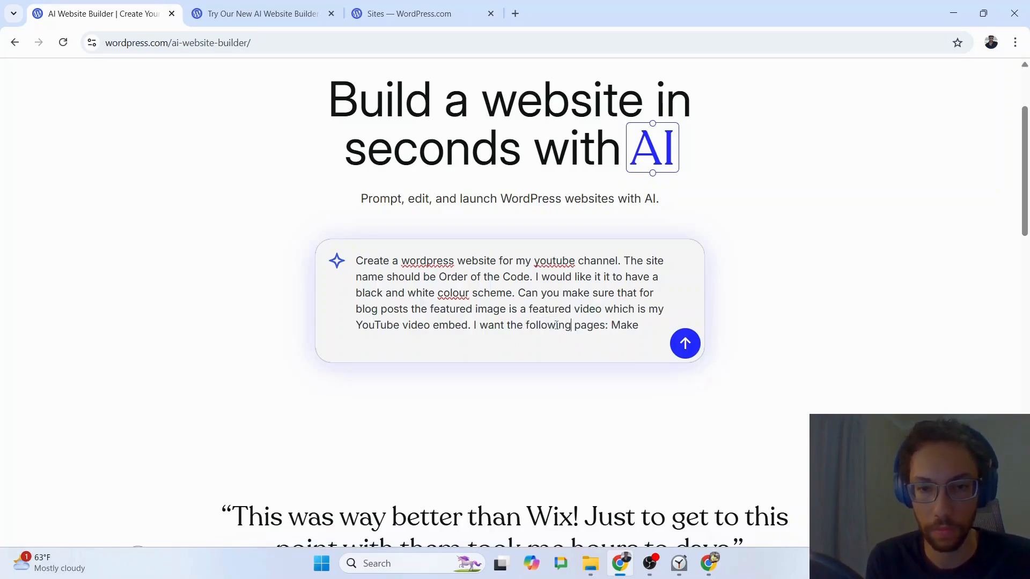
type("ages: Make a")
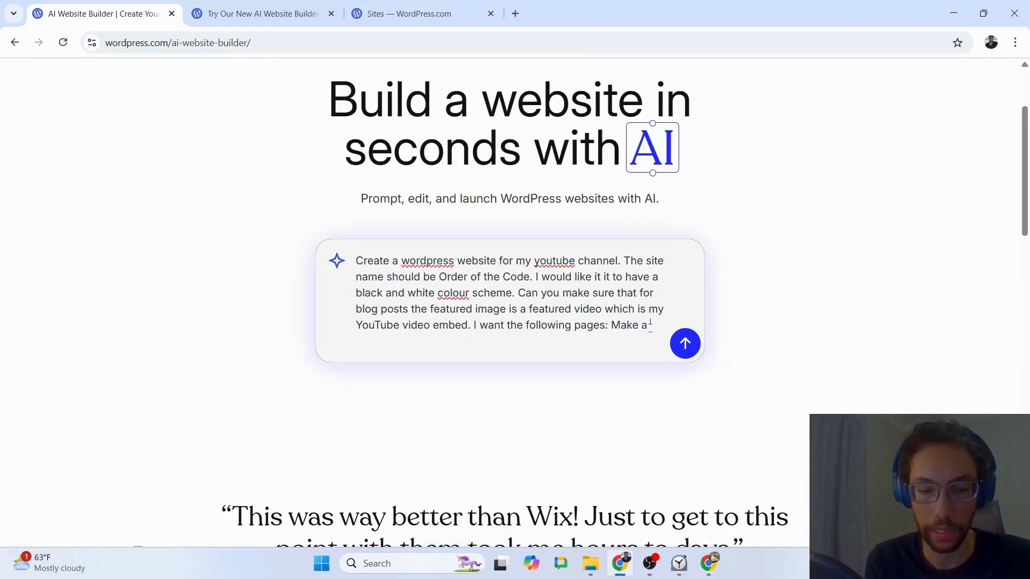
type(" Home page, a ")
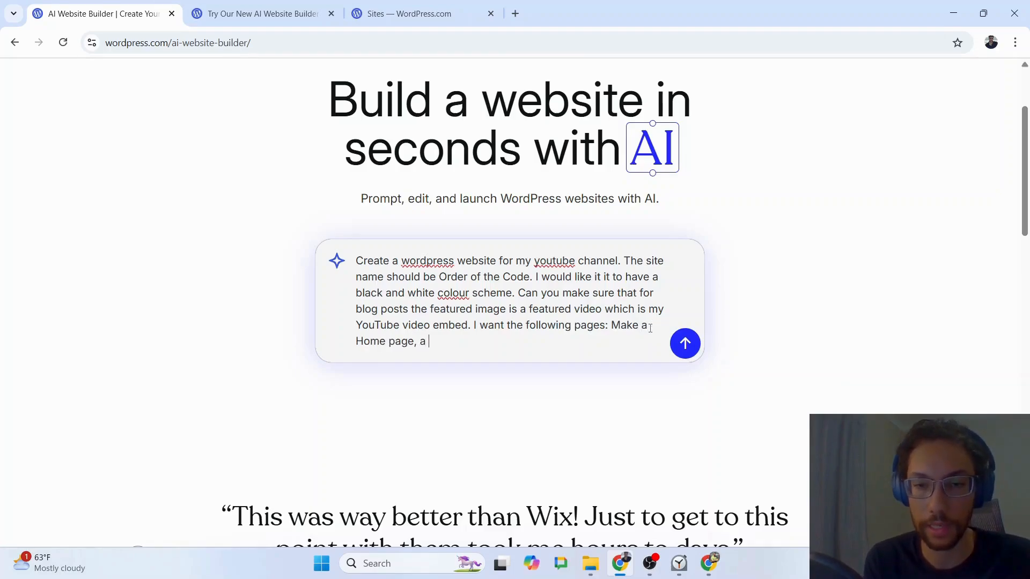
type("about")
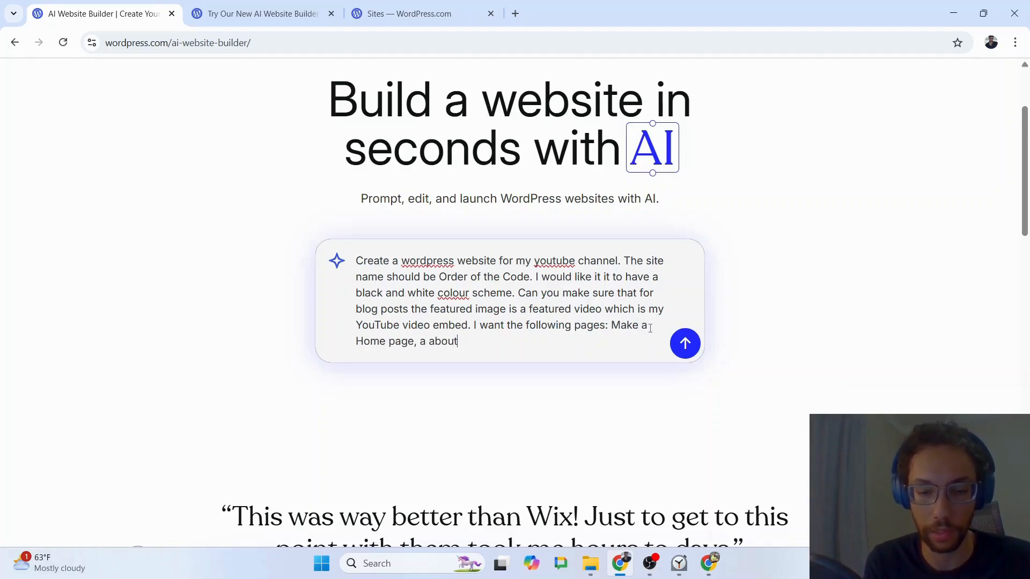
type(" us page, and a cob")
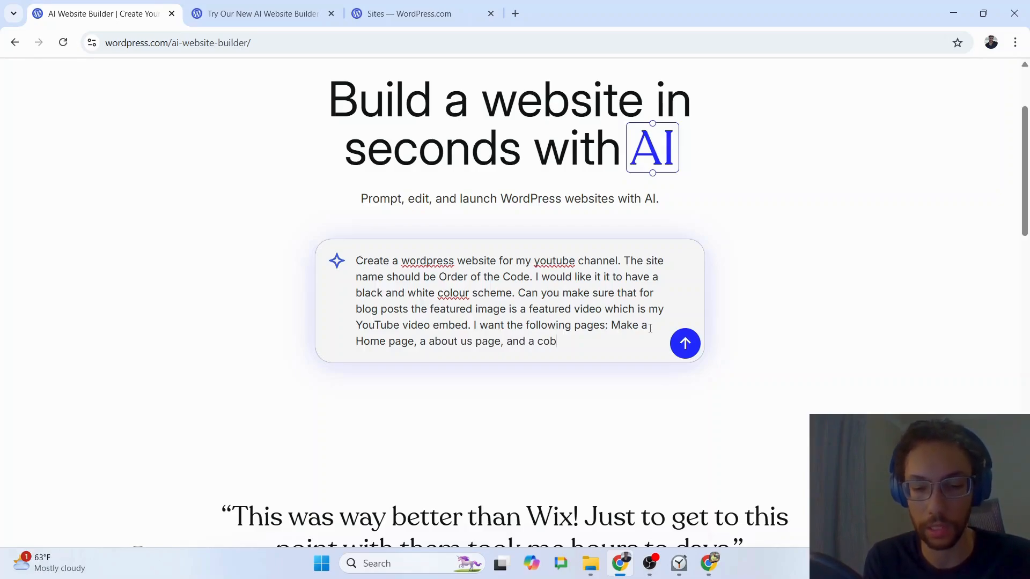
key("BackSpace")
type("n")
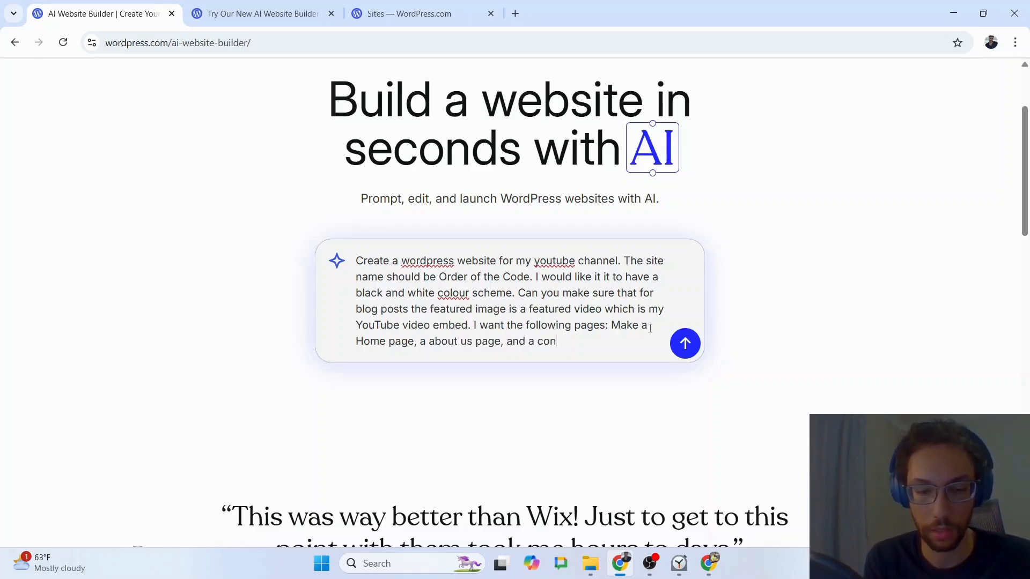
type("tact us page. ")
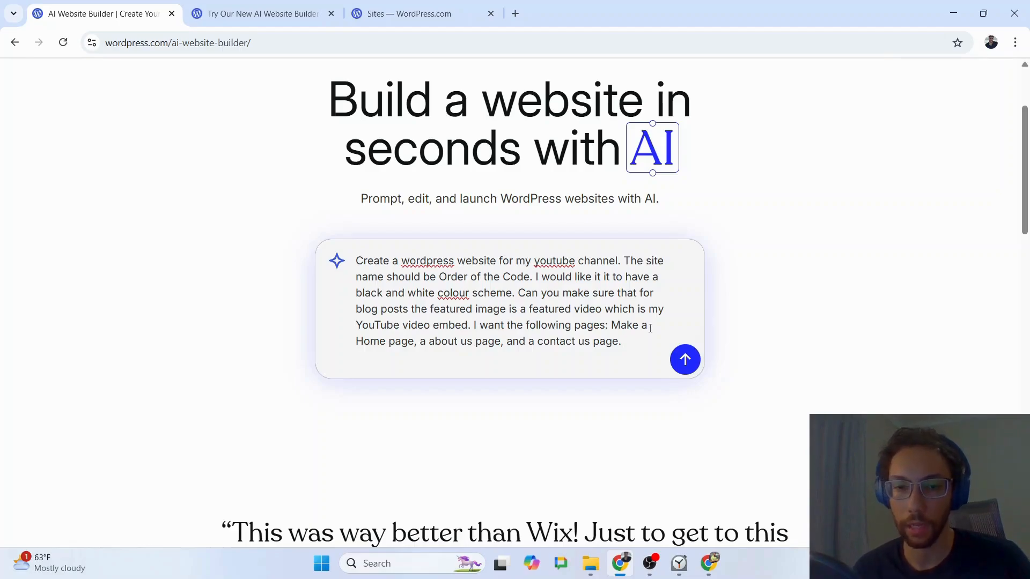
Add to the prompt "Can you add a contact form on the contact us page?" and submit it to the AI builder.
type("Ca")
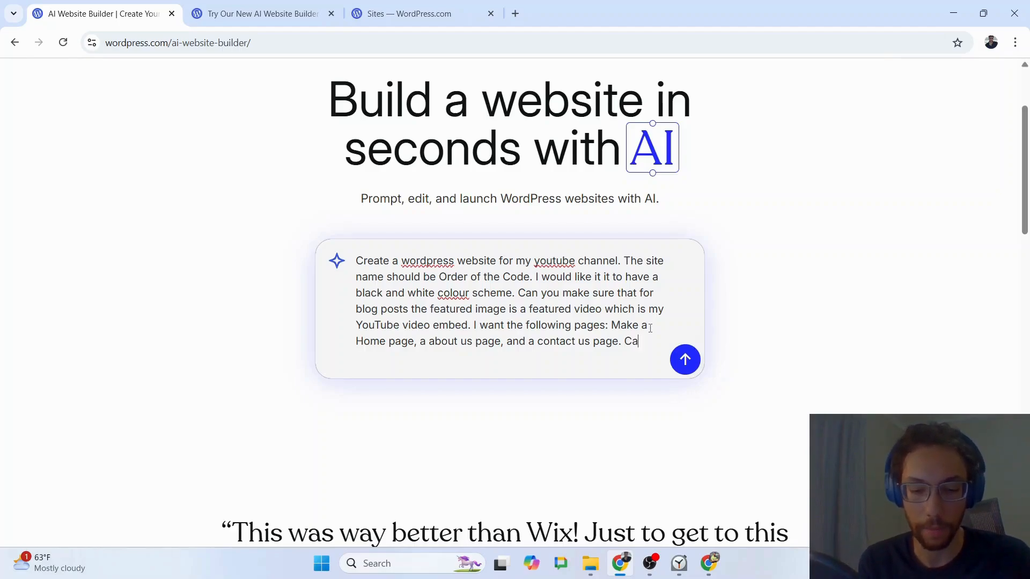
type("n you add a contact ")
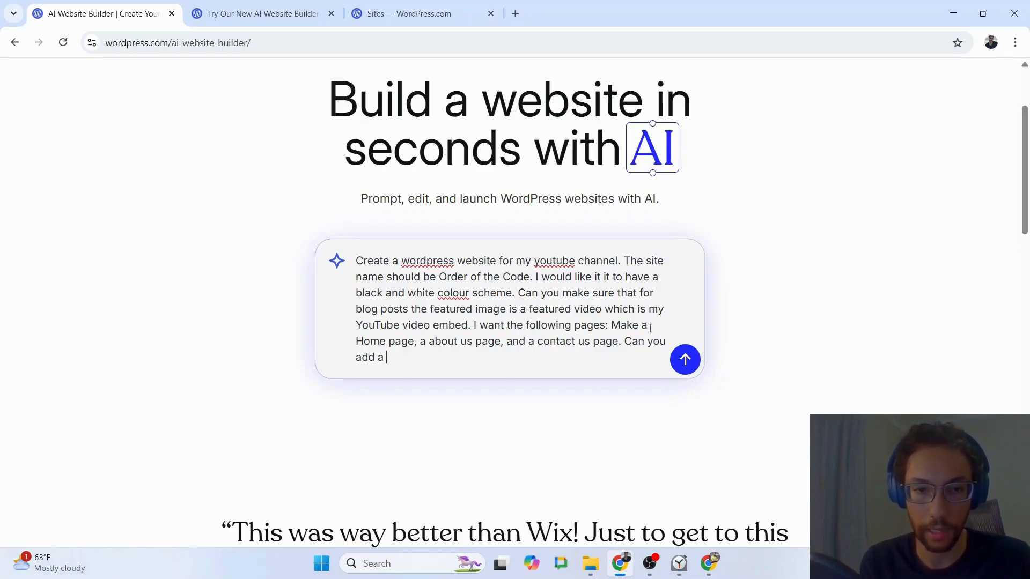
type("form")
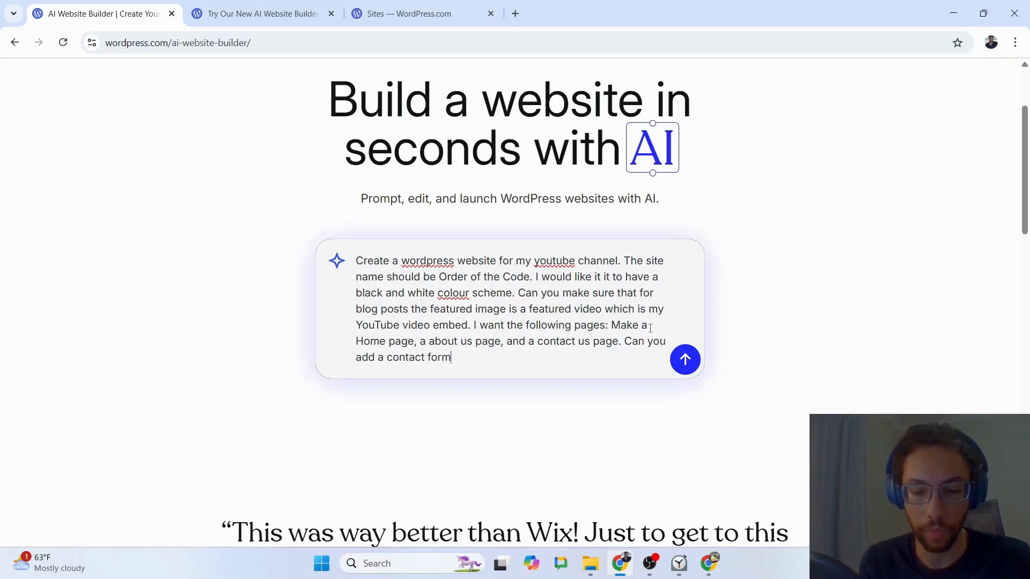
type(" on the conta")
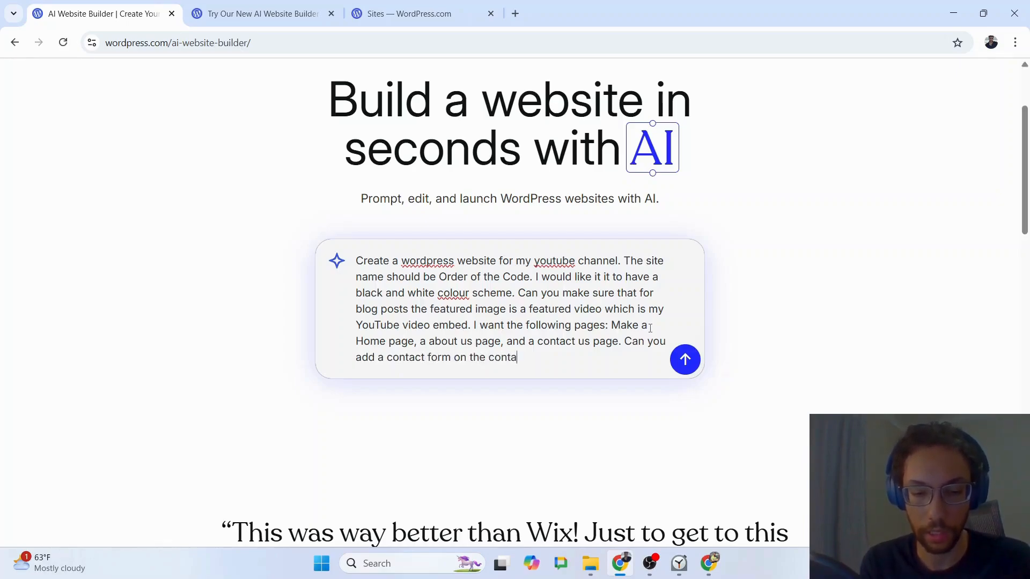
type("ct us page?")
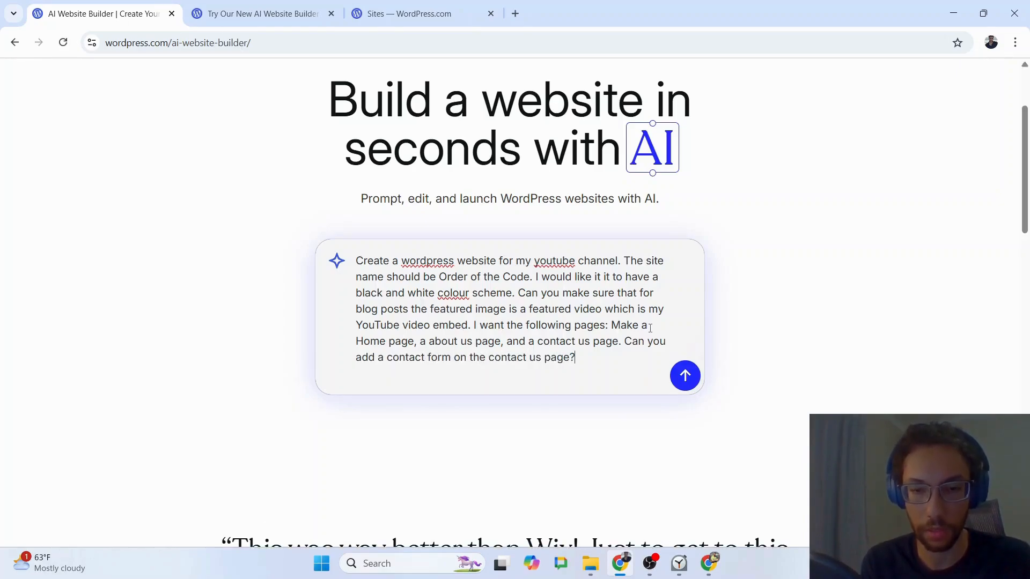
key("shift+Return")
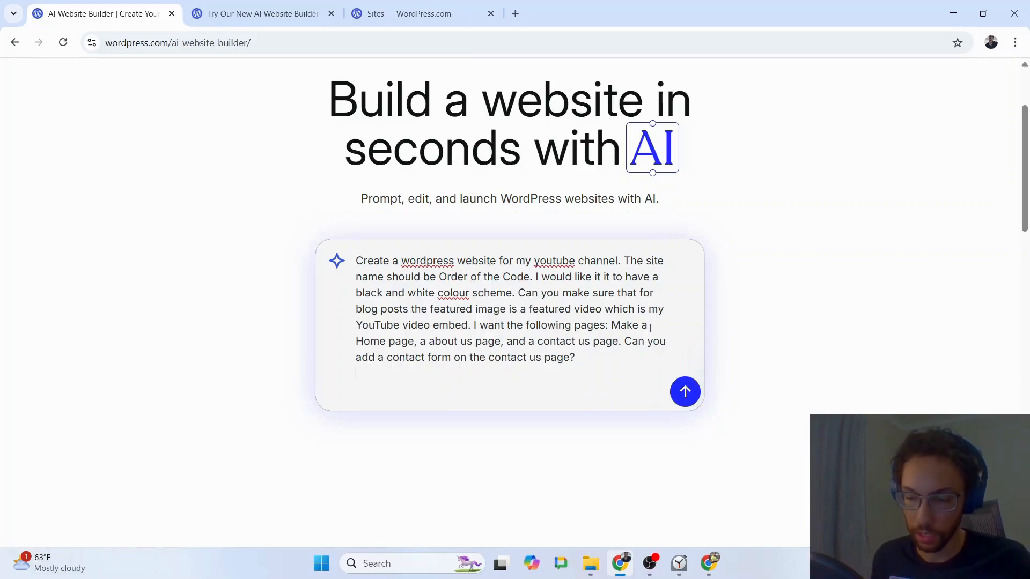
key("BackSpace")
left_click(685, 376)
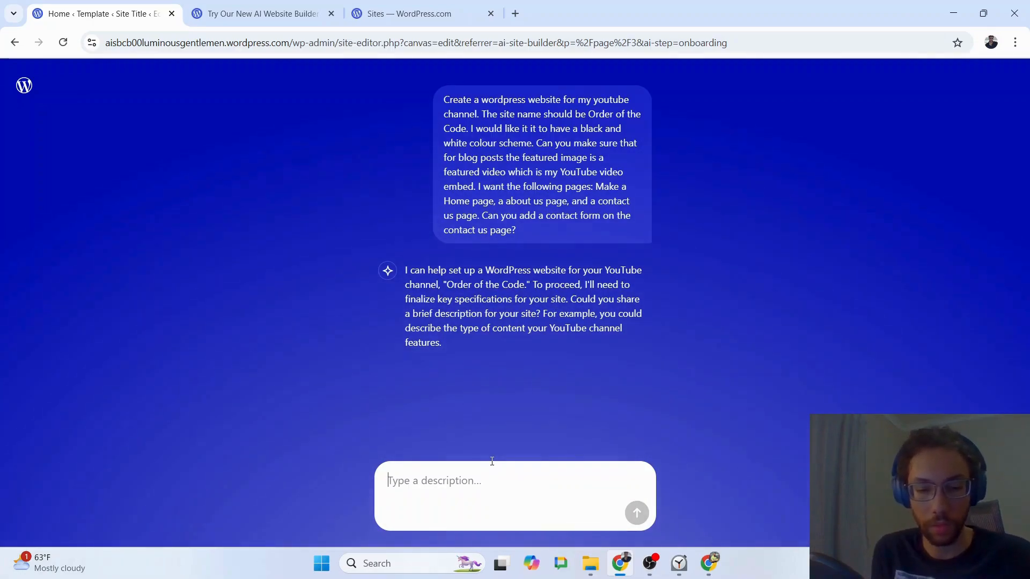
Describe the site as "My content is coding tutorials" and approve the site details to create the site.
type("My content")
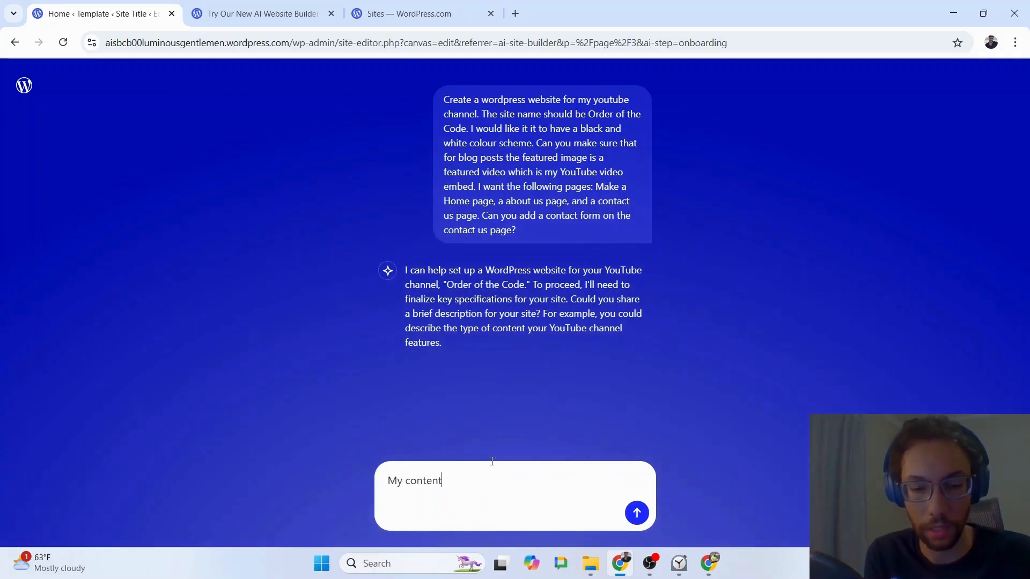
type(" is coding tutu")
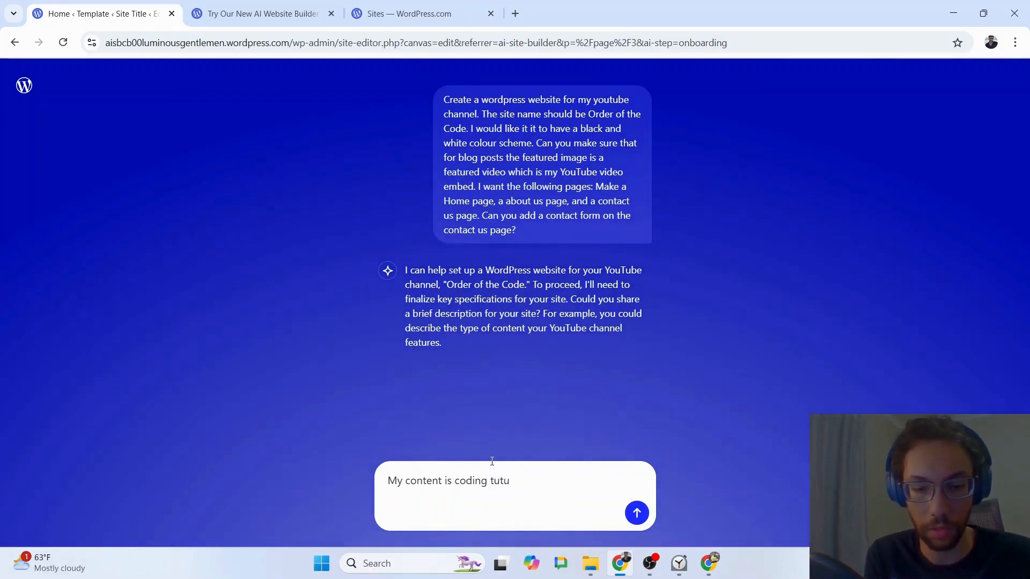
key("BackSpace")
type("oto")
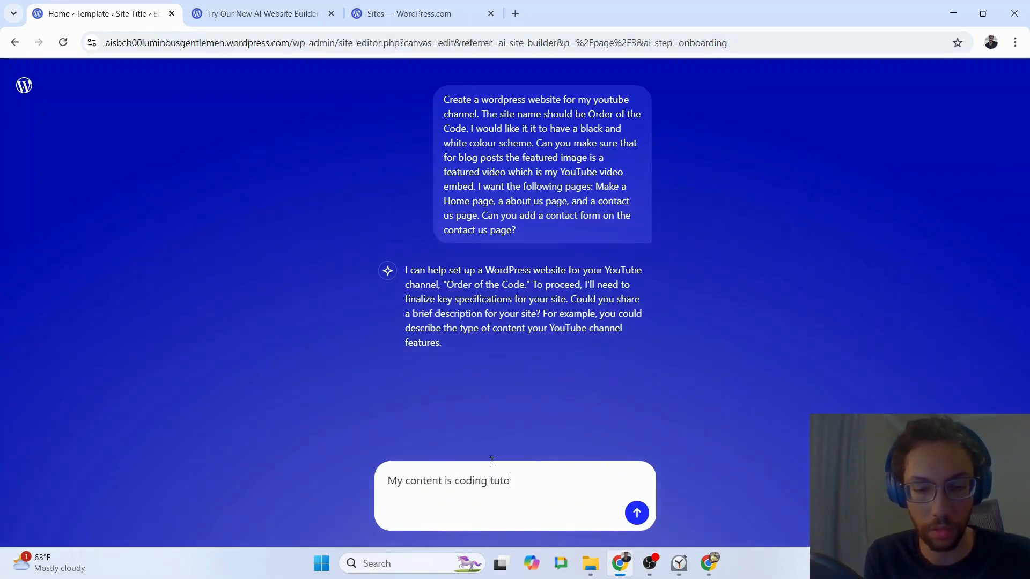
key("BackSpace")
key("BackSpace")
key("BackSpace")
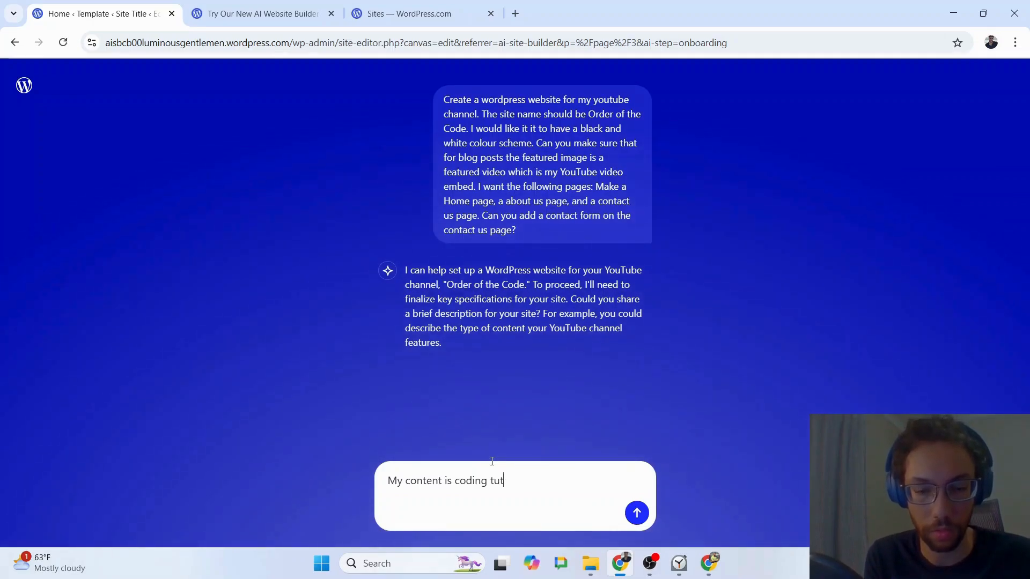
key("BackSpace")
type("torials")
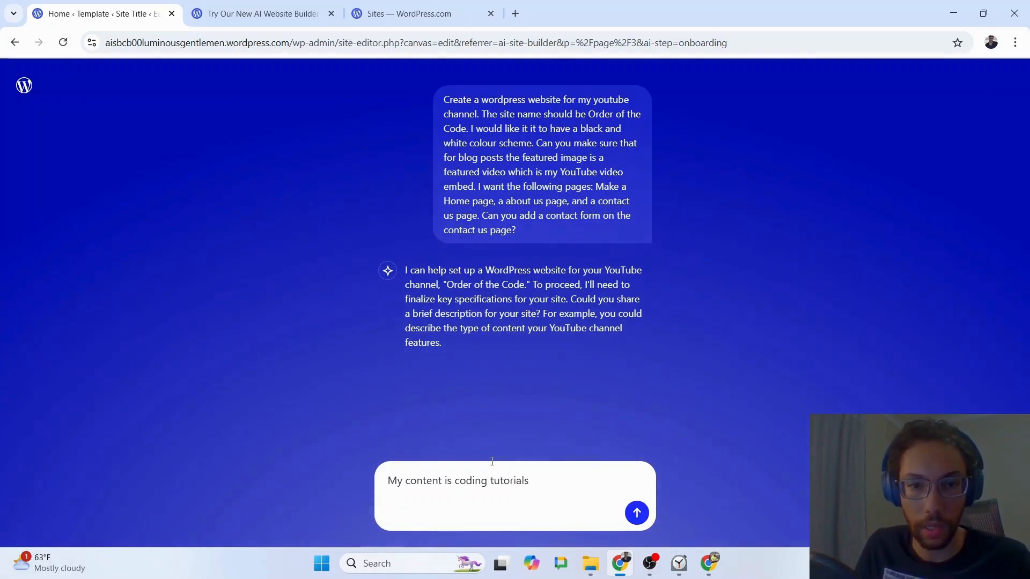
left_click(628, 512)
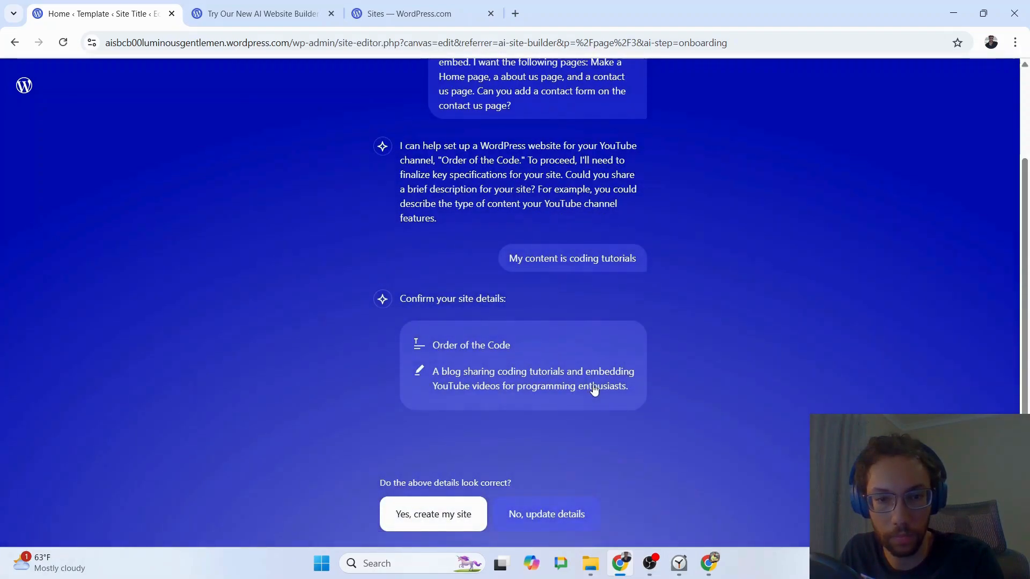
left_click(433, 516)
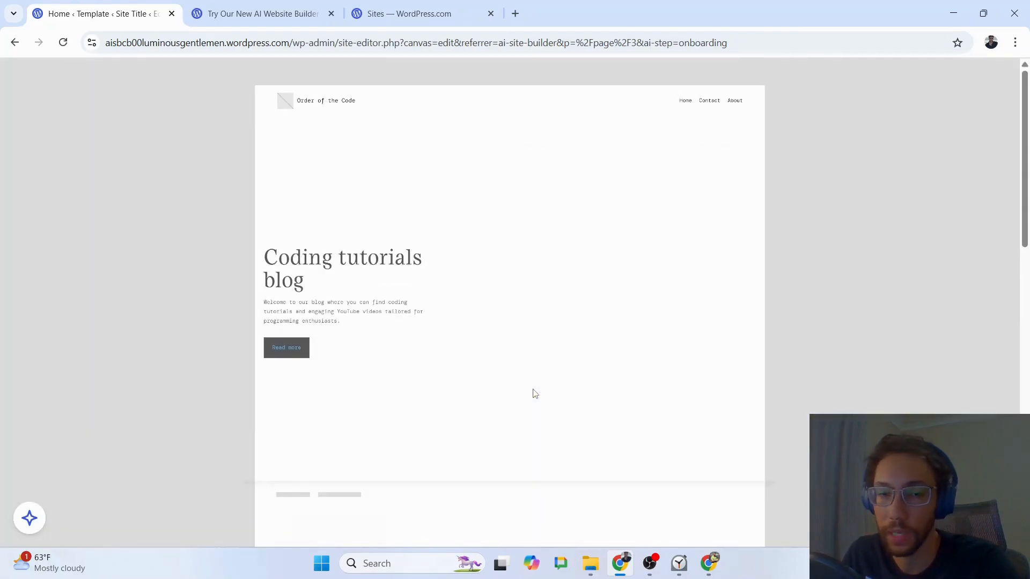
Look through the generated home page and postpone the guided layout, color palette and font pairing setup.
scroll(535, 394, "down", 4)
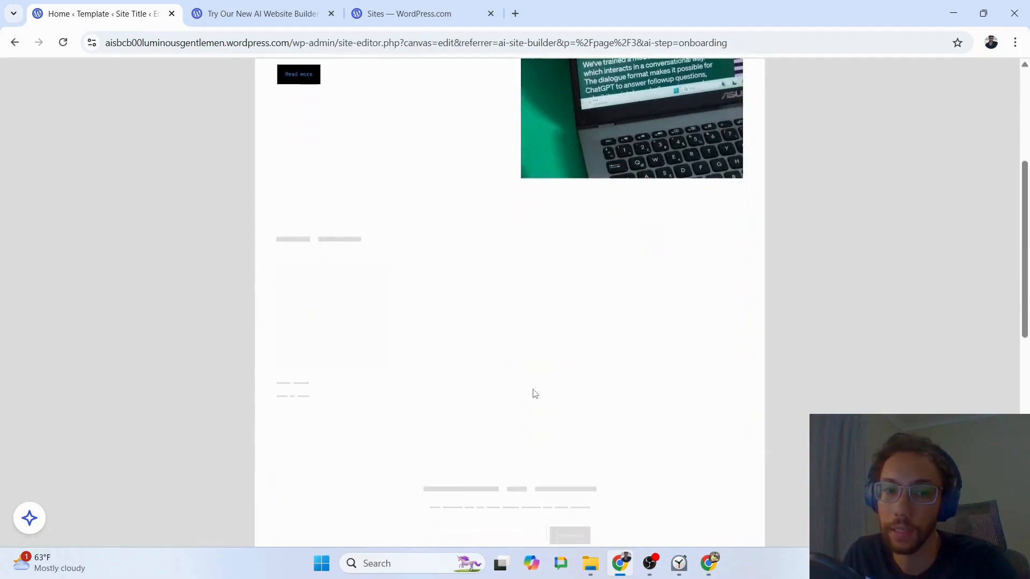
scroll(535, 394, "down", 4)
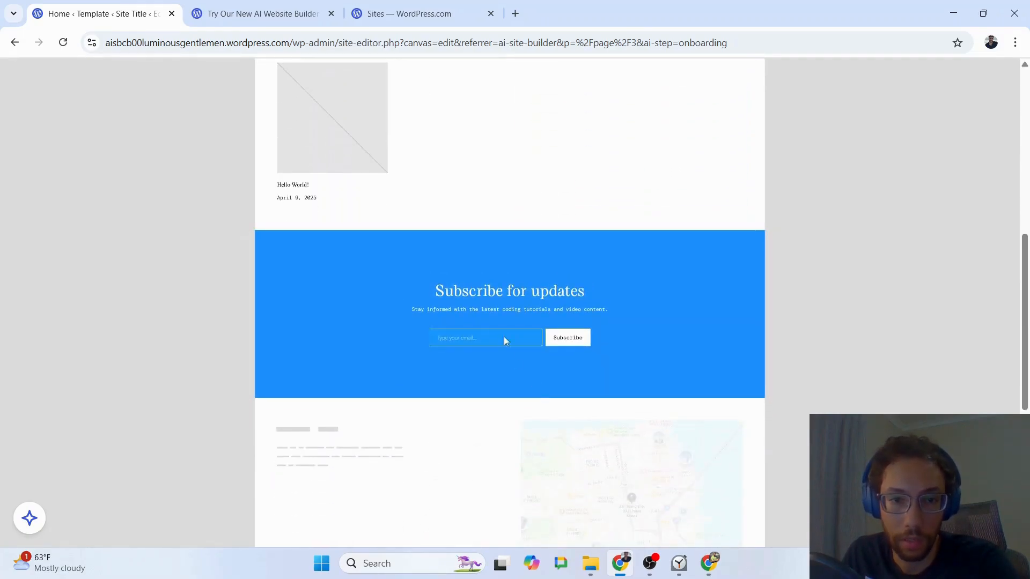
scroll(509, 349, "down", 3)
scroll(515, 333, "down", 2)
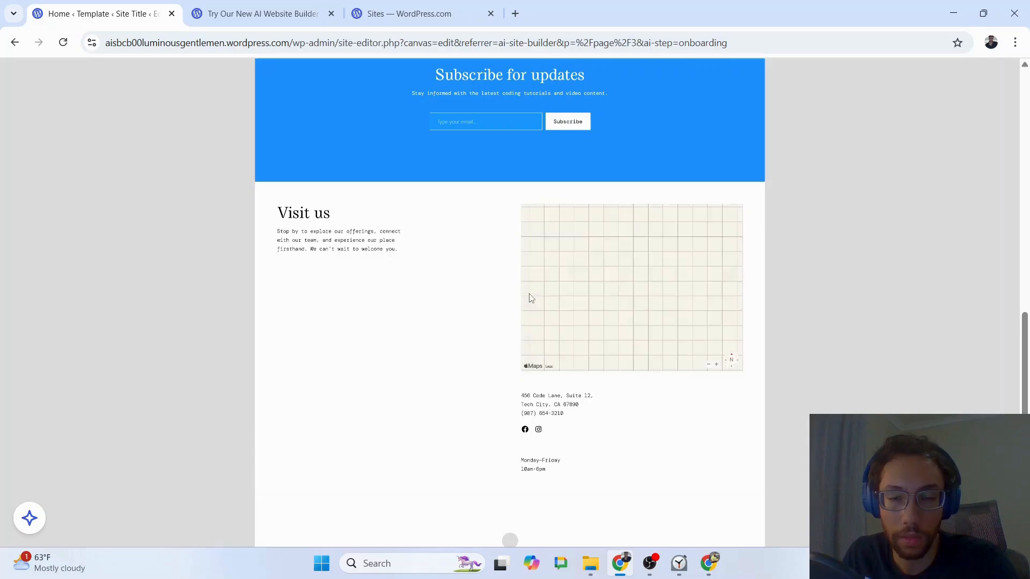
scroll(890, 355, "down", 2)
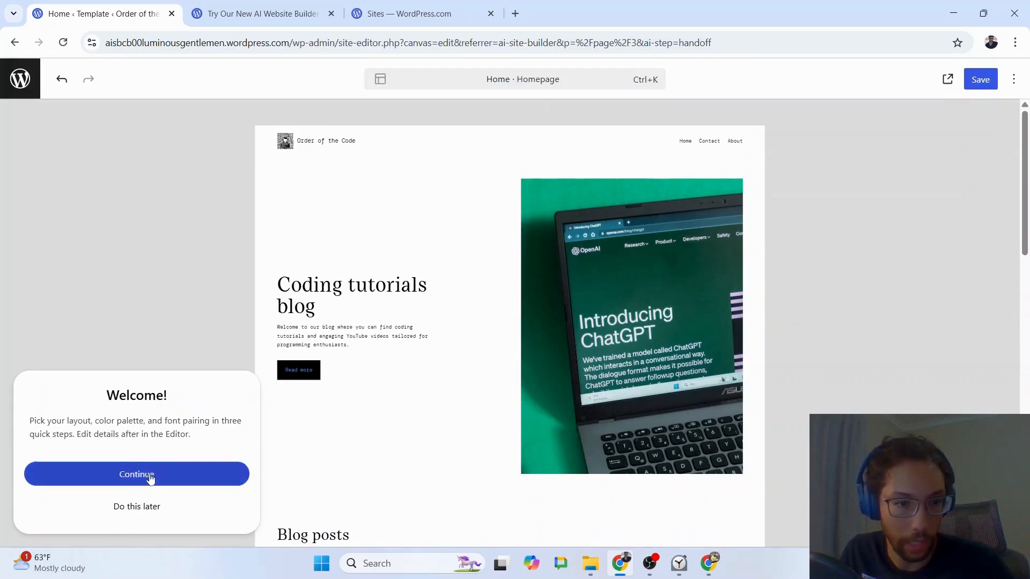
left_click(145, 512)
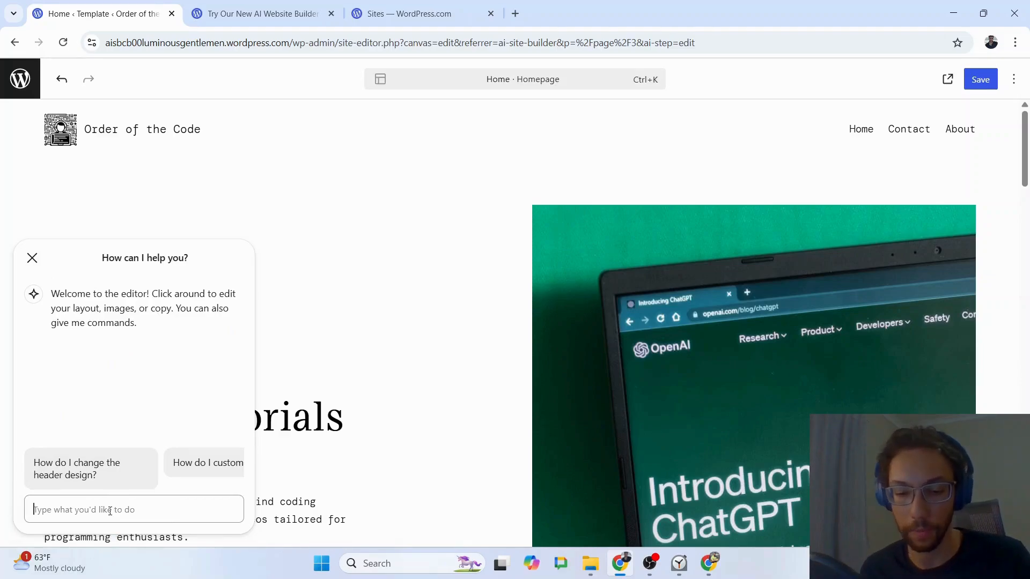
Ask the AI assistant to "make the site header black and the link elements white text".
type("make the site header bla")
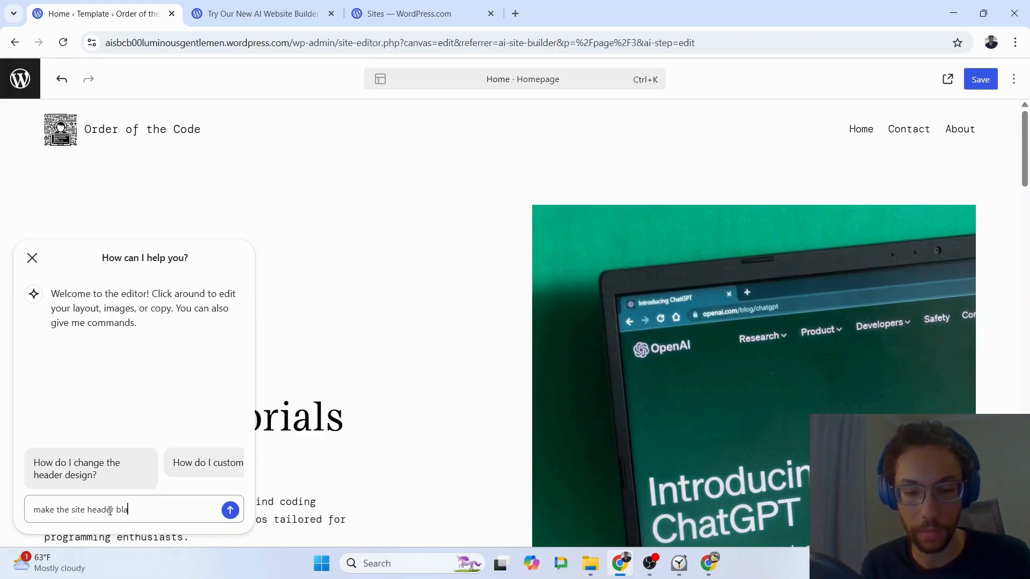
type("ck and the link elements")
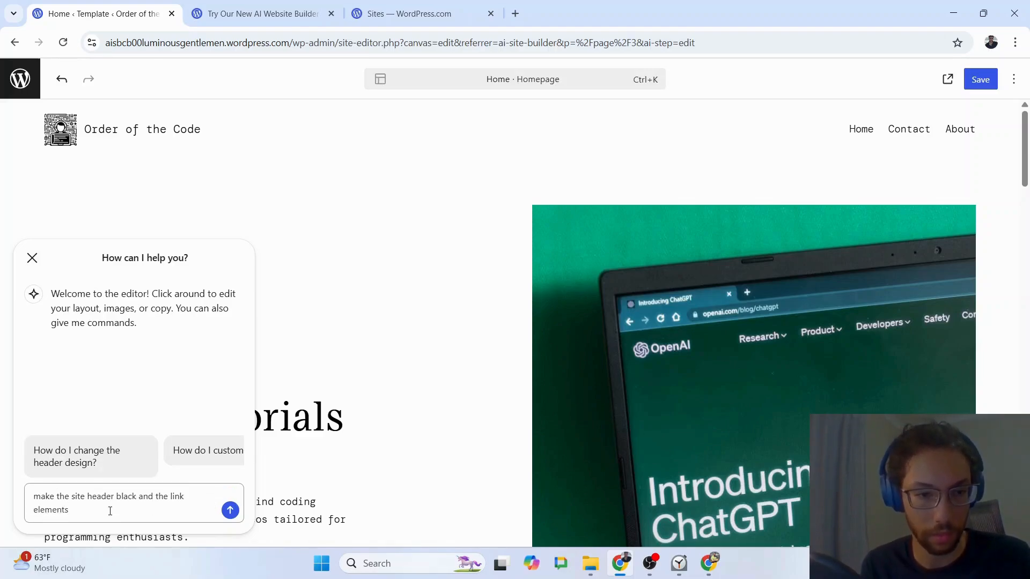
type(" white text")
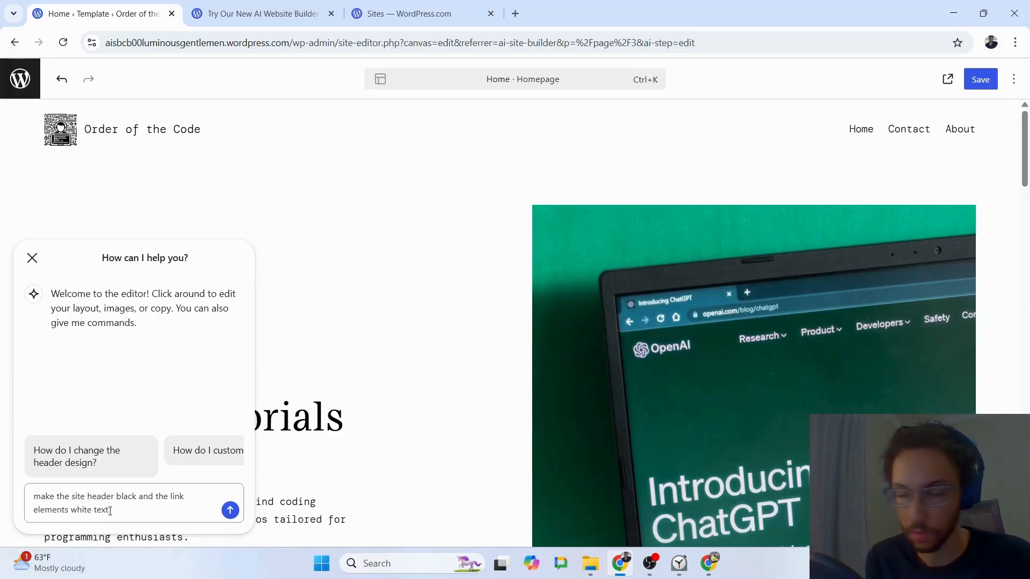
left_click(230, 510)
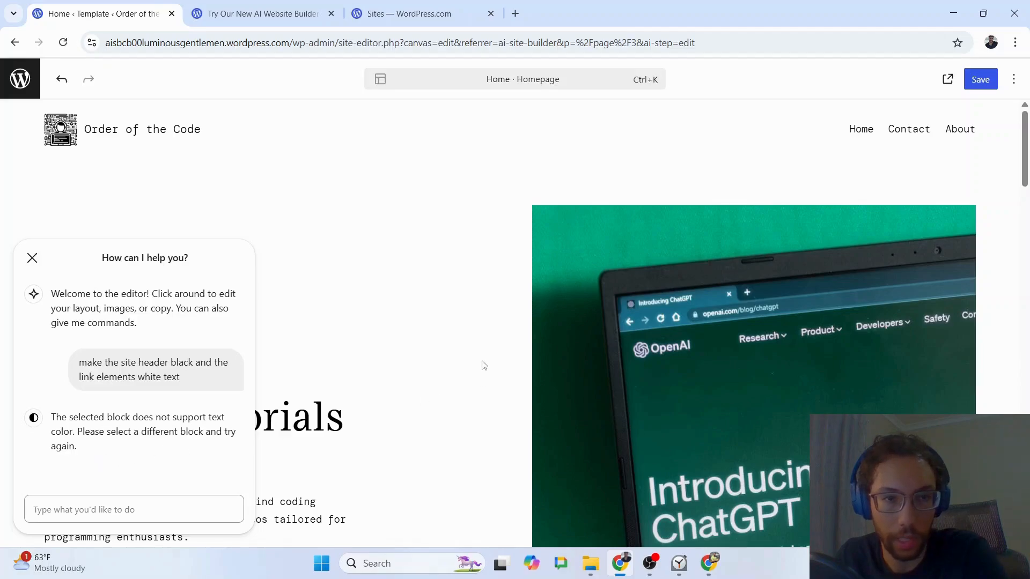
Select the Header block and resend the same request for a black header with white link text to the AI assistant.
left_click(190, 134)
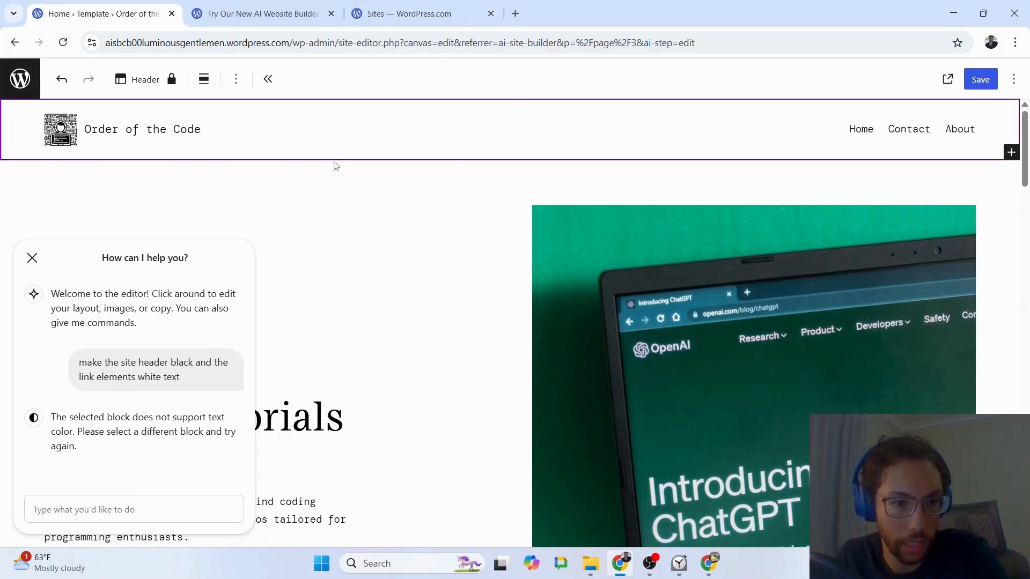
left_click_drag(184, 382, 79, 362)
right_click(120, 366)
left_click(131, 382)
left_click(231, 513)
key("ctrl+v")
left_click(231, 512)
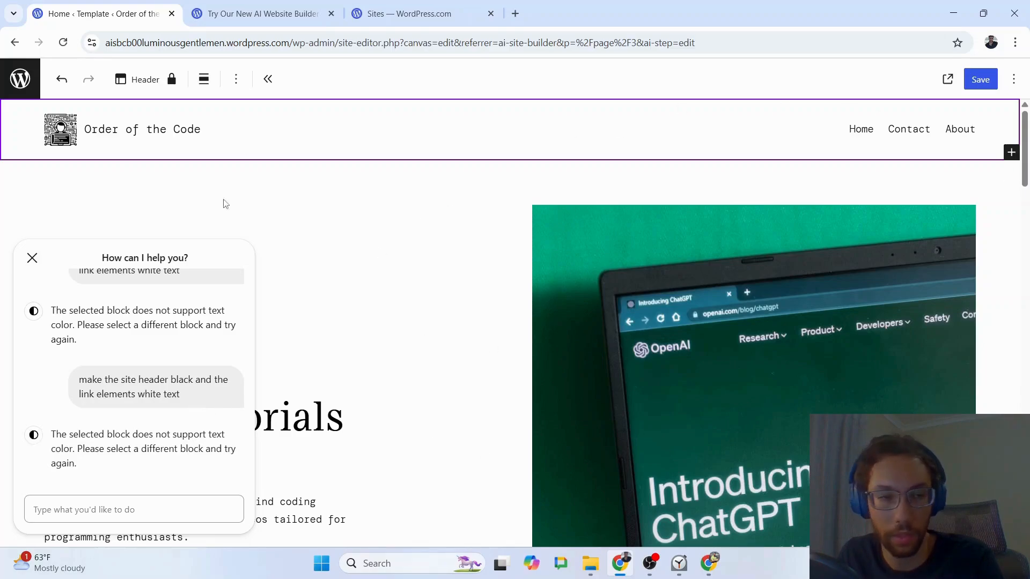
Close the AI assistant chat and examine the home page's sections from the hero down to the footer.
scroll(483, 284, "down", 4)
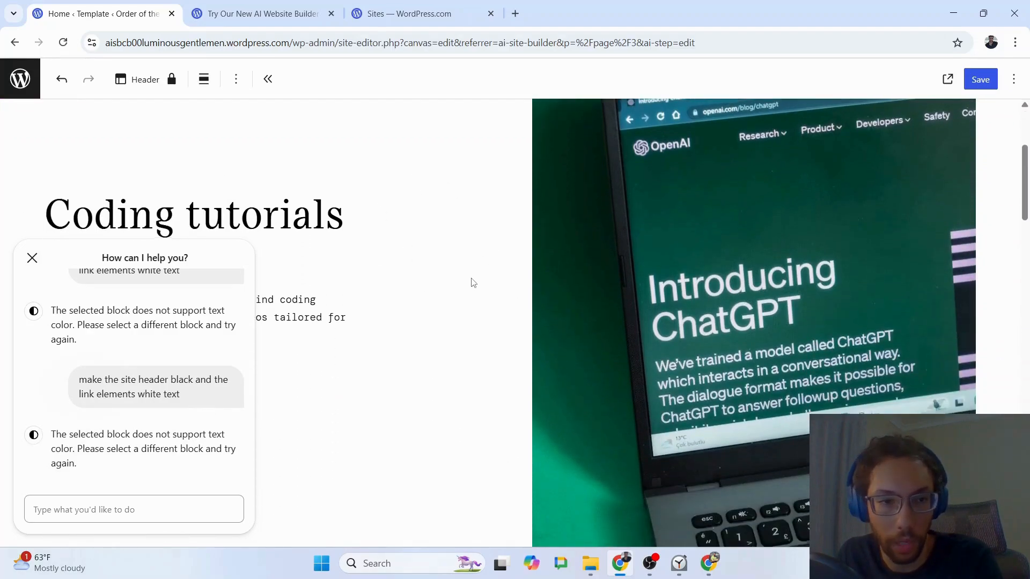
scroll(473, 283, "down", 3)
scroll(450, 287, "down", 10)
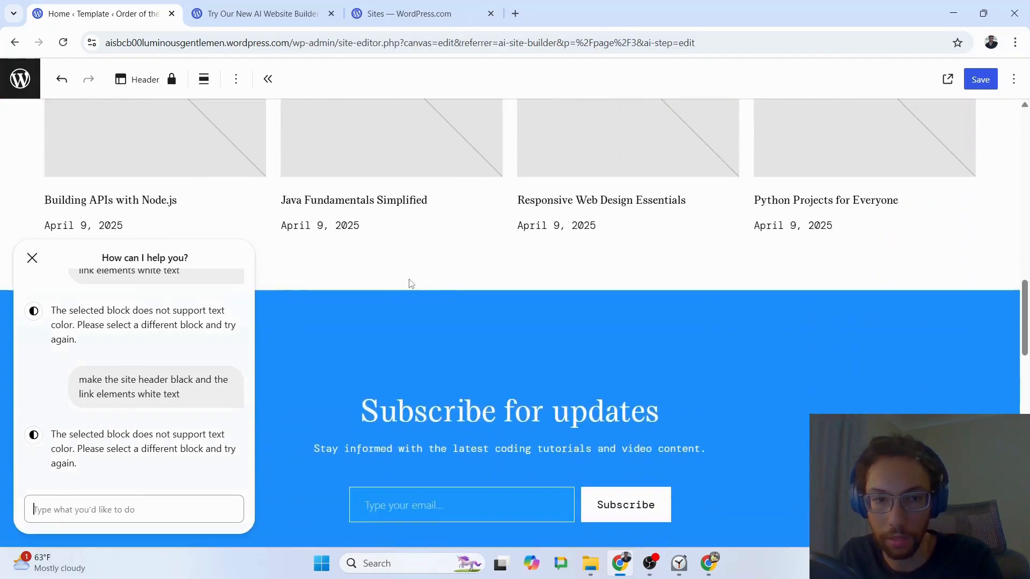
left_click(32, 258)
scroll(259, 268, "down", 12)
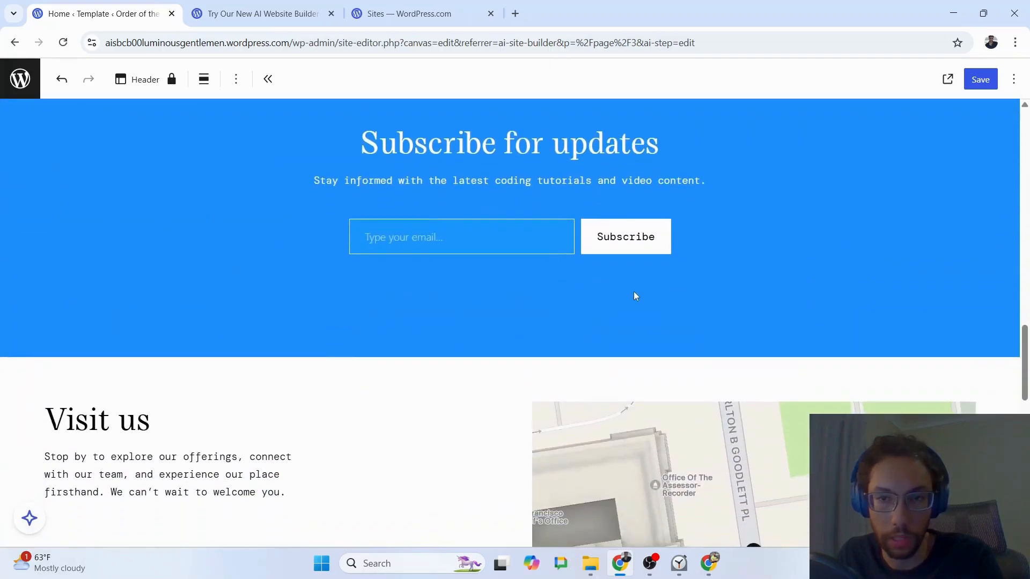
scroll(642, 298, "down", 6)
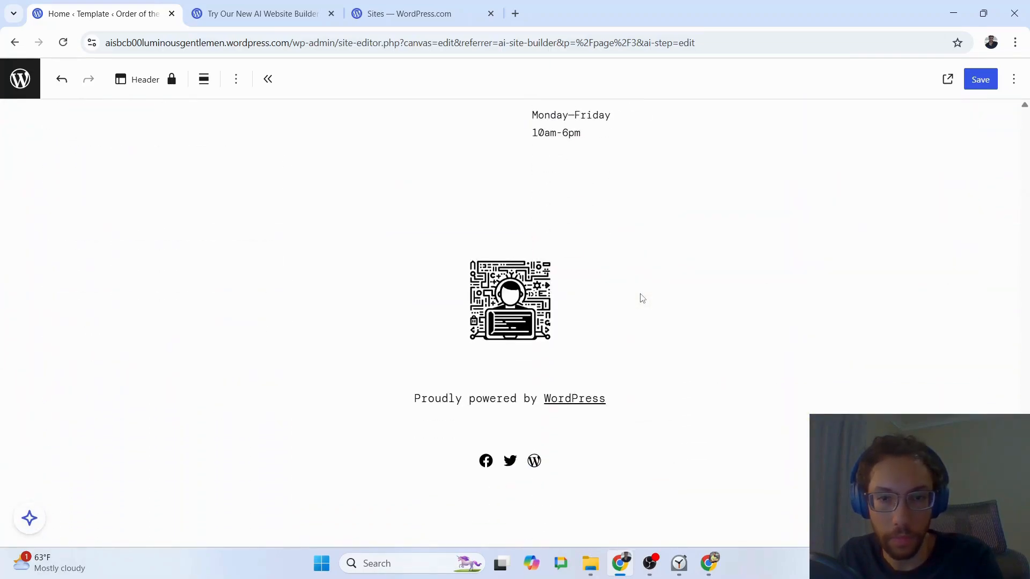
scroll(642, 299, "up", 20)
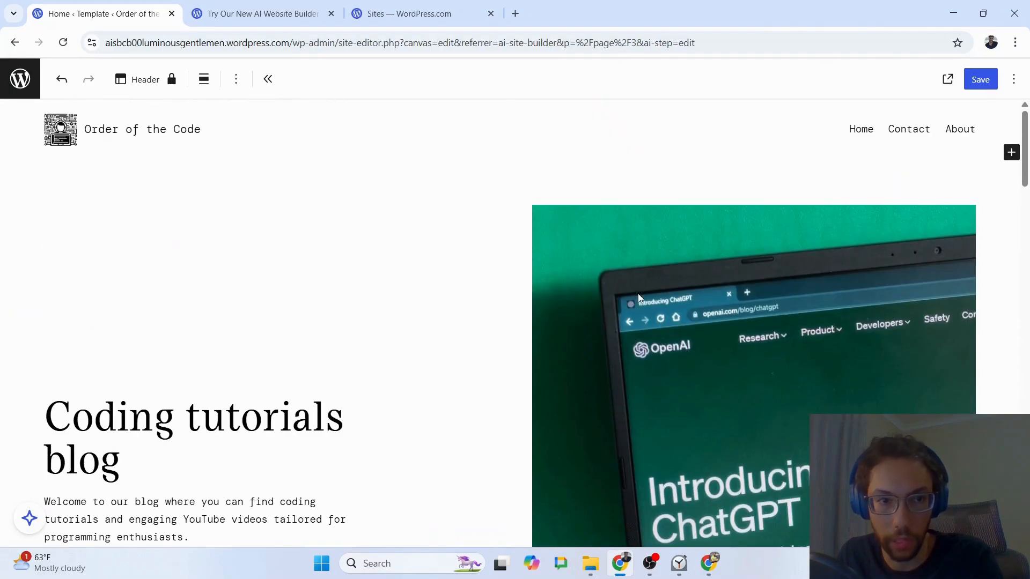
Try to open the Contact and About pages from the header navigation.
left_click(910, 135)
left_click(936, 132)
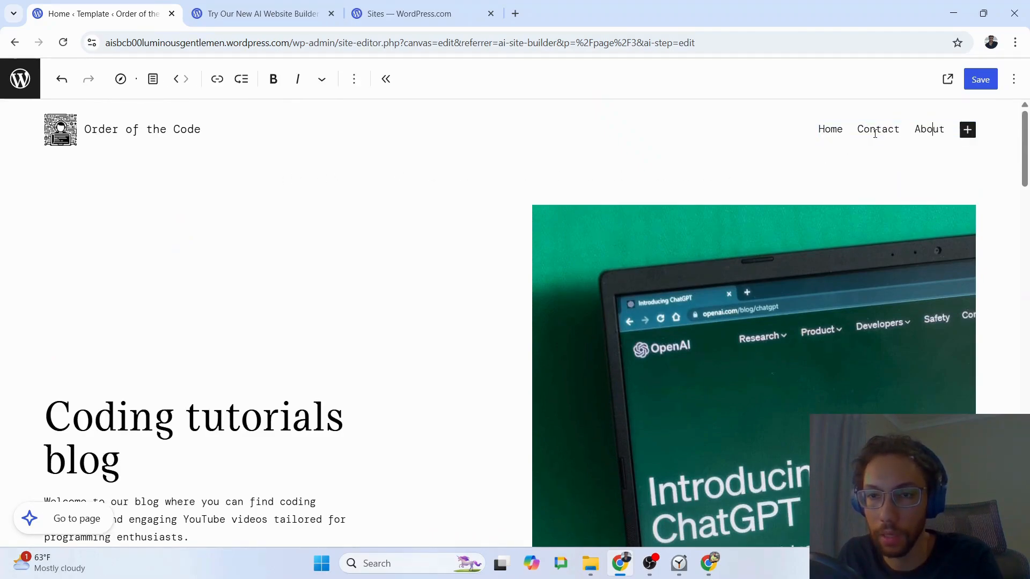
left_click(895, 139)
left_click(894, 138)
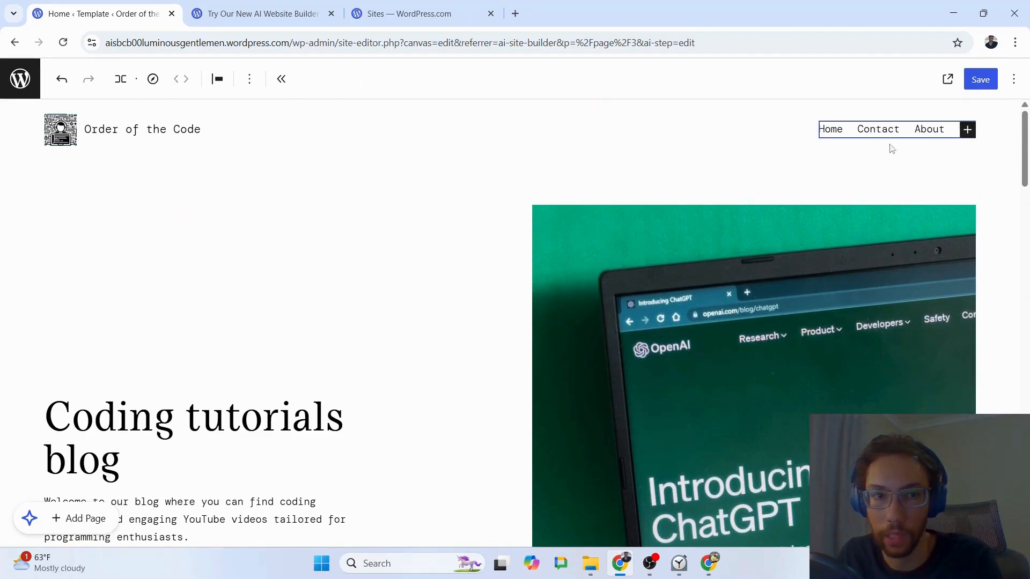
left_click(504, 145)
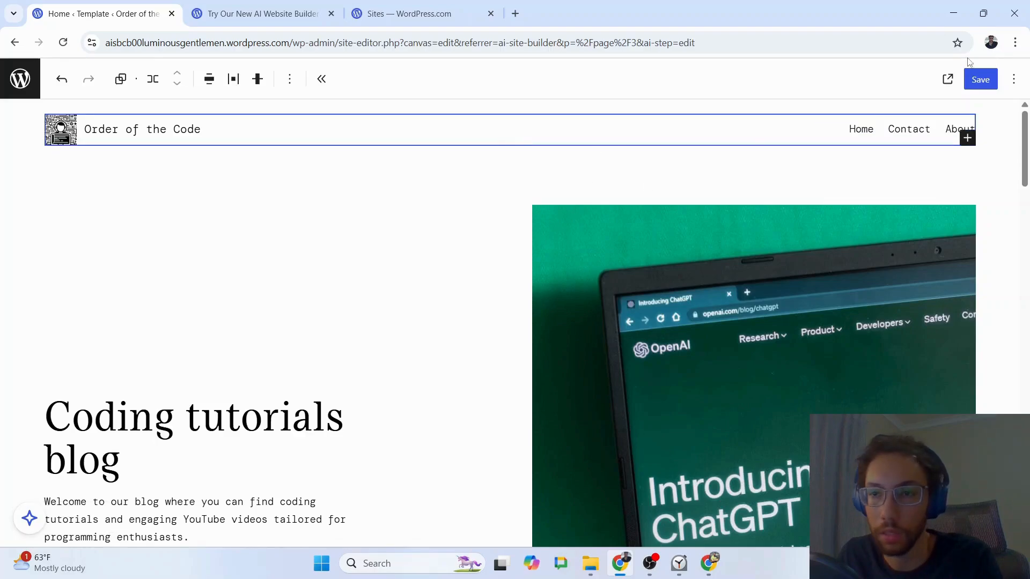
Save the pending site changes to the global styles and the Home page.
left_click(980, 85)
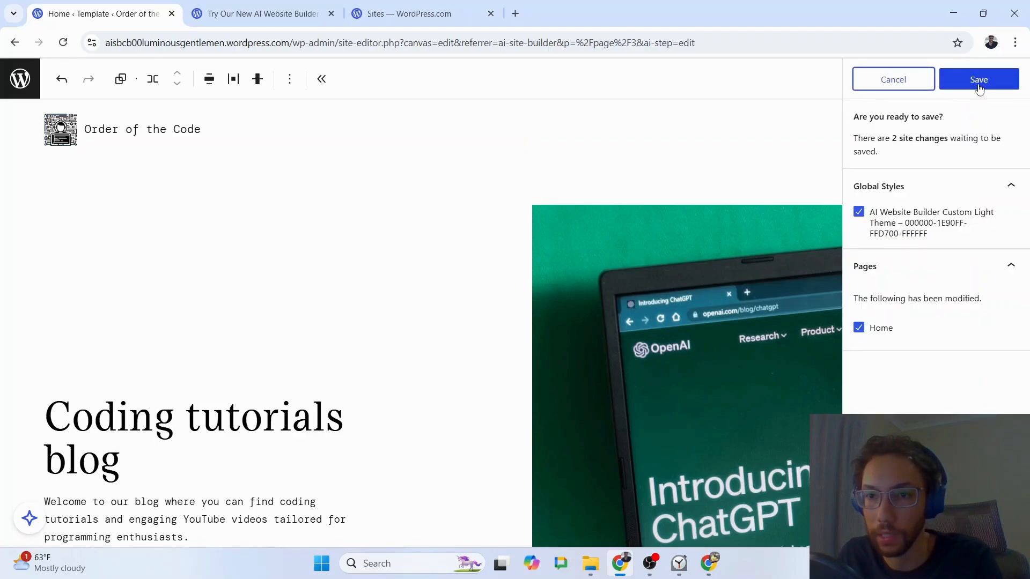
left_click(988, 84)
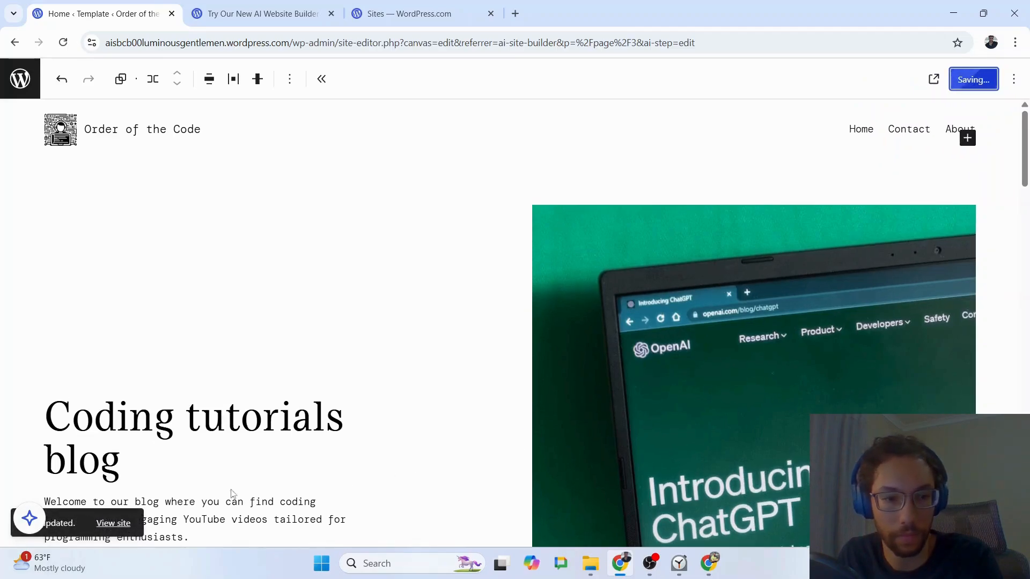
Leave the site editor to view the saved site's home page and dismiss the premium styles upgrade notice.
left_click(115, 530)
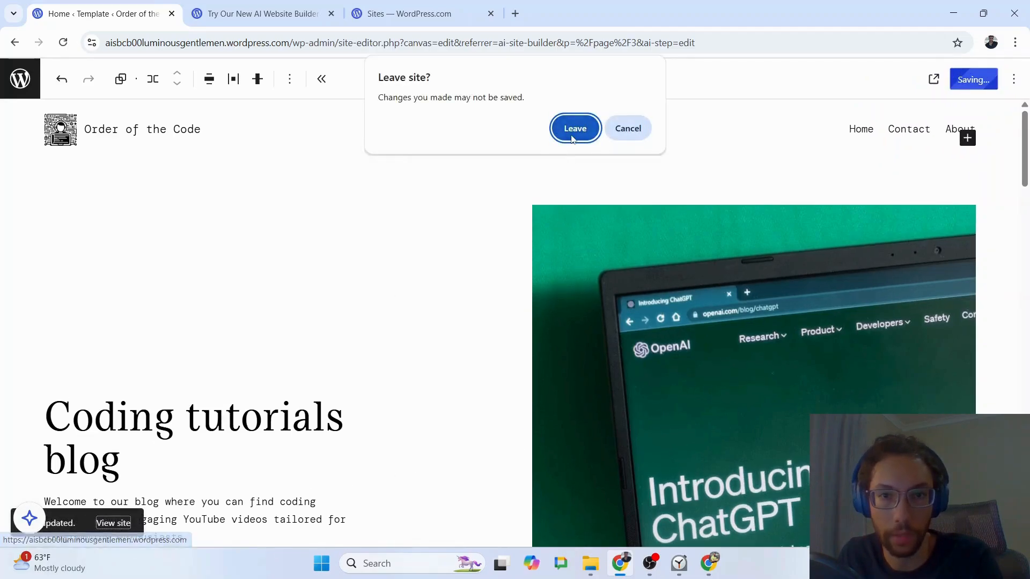
left_click(572, 129)
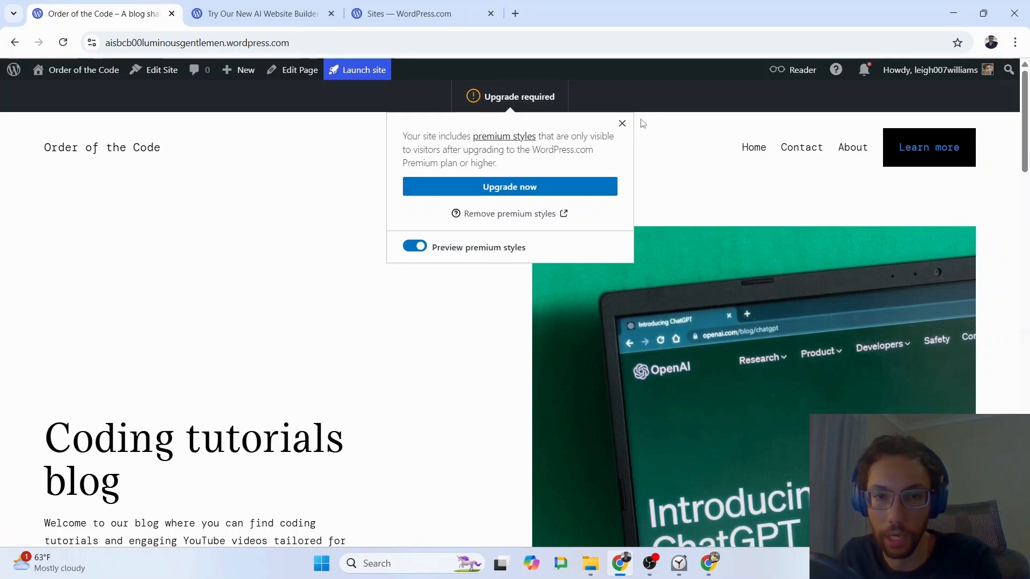
left_click(621, 127)
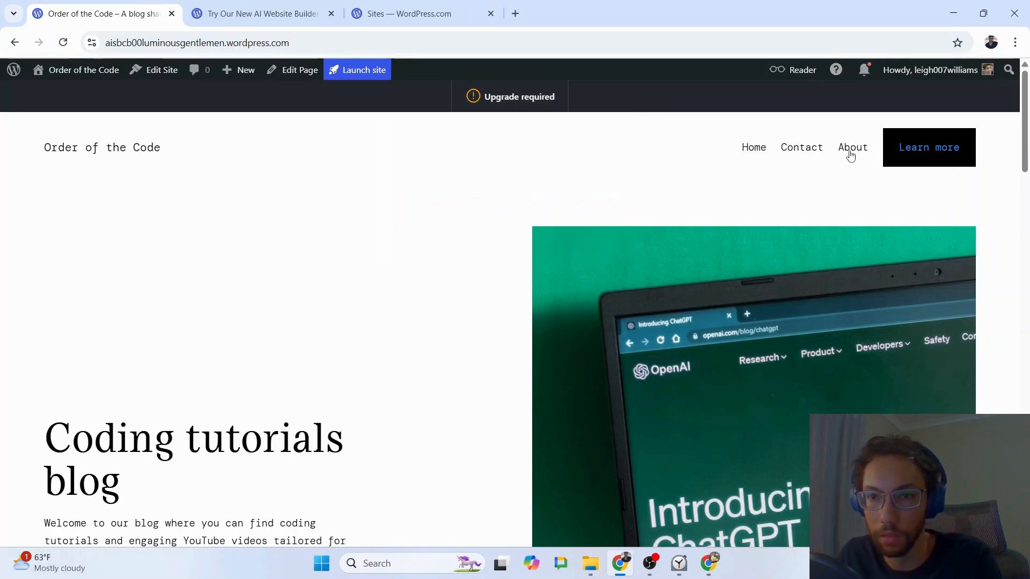
scroll(336, 166, "down", 5)
scroll(336, 166, "up", 5)
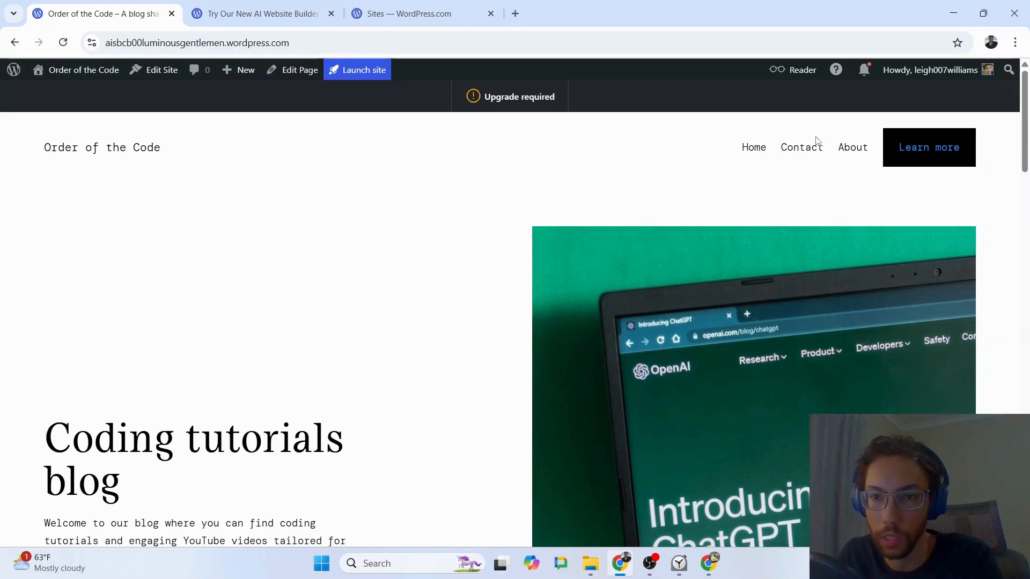
Open the site's Contact page and examine its contact form and footer details.
left_click(805, 153)
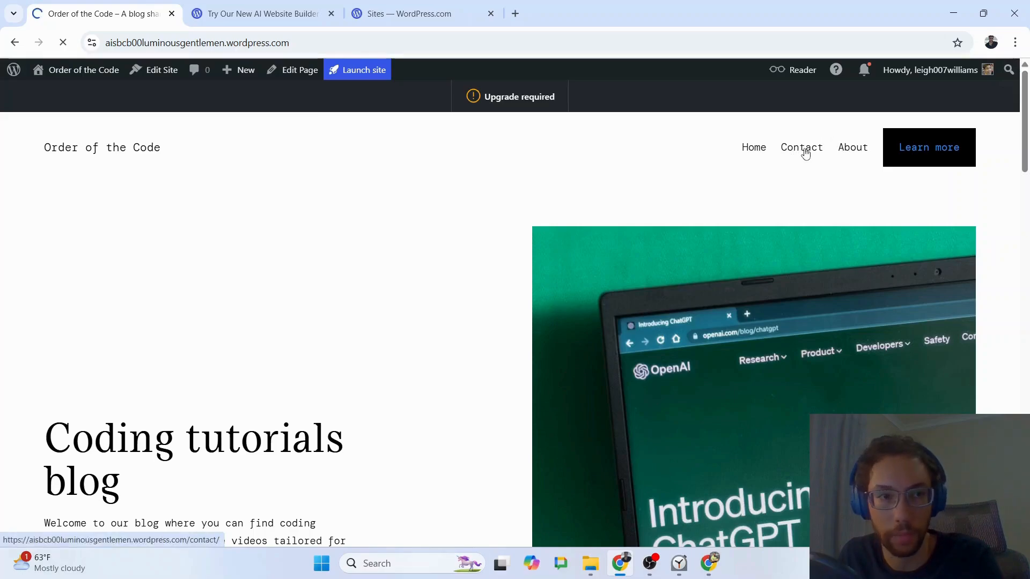
scroll(791, 183, "down", 8)
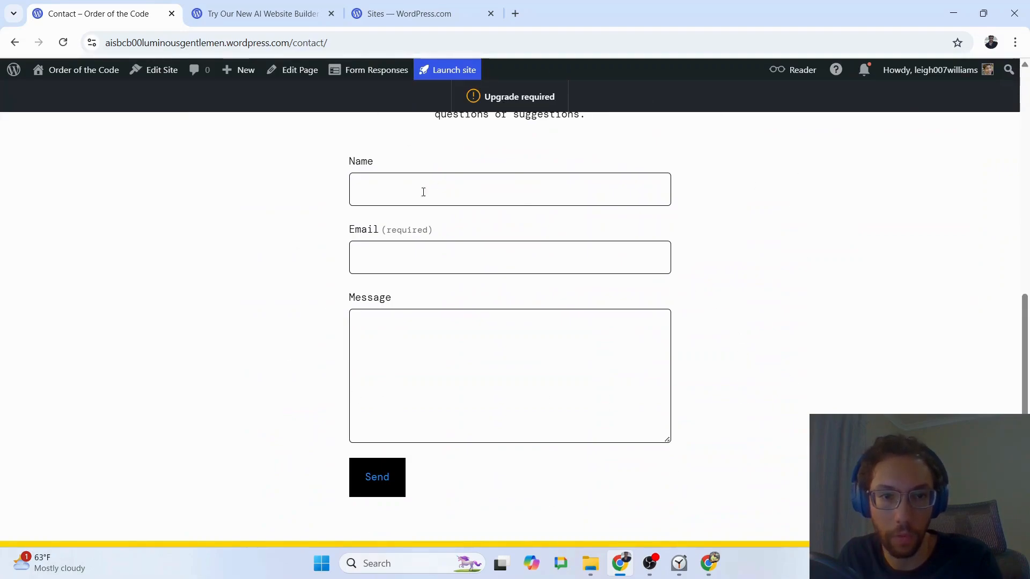
scroll(446, 418, "down", 5)
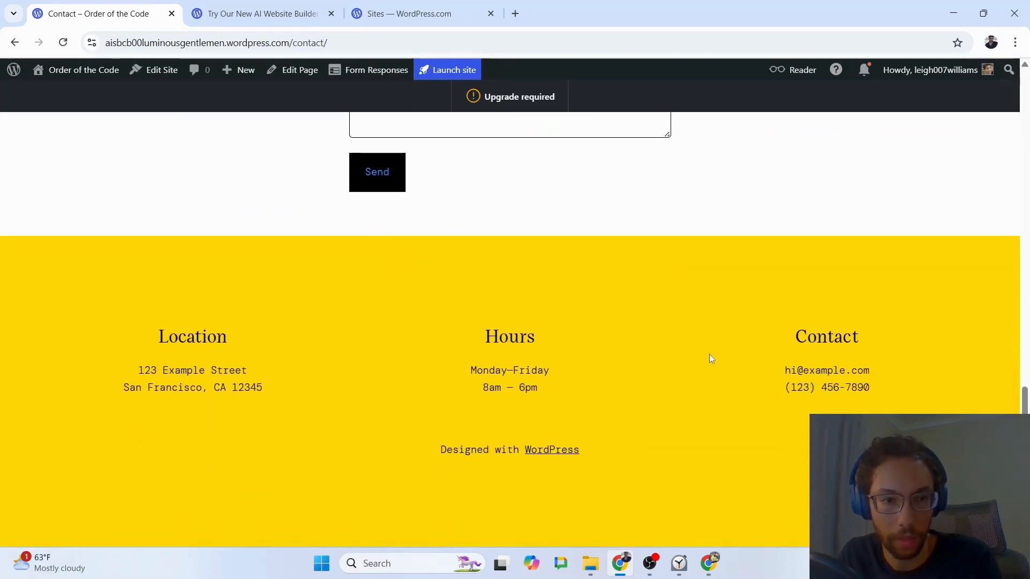
scroll(736, 329, "up", 10)
scroll(738, 334, "up", 4)
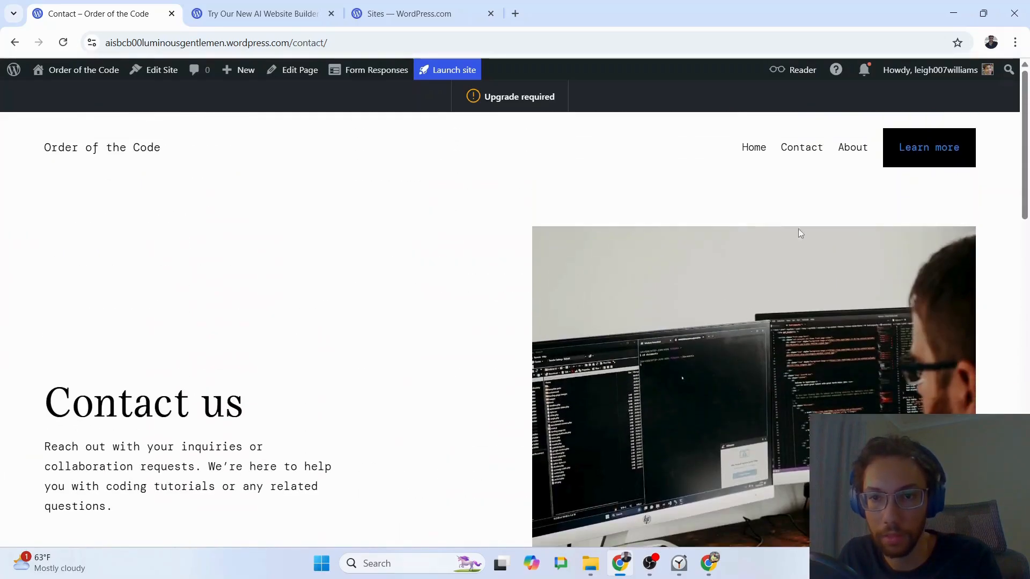
Return to the site's home page and review its hero, Blog posts and Visit us sections.
left_click(101, 146)
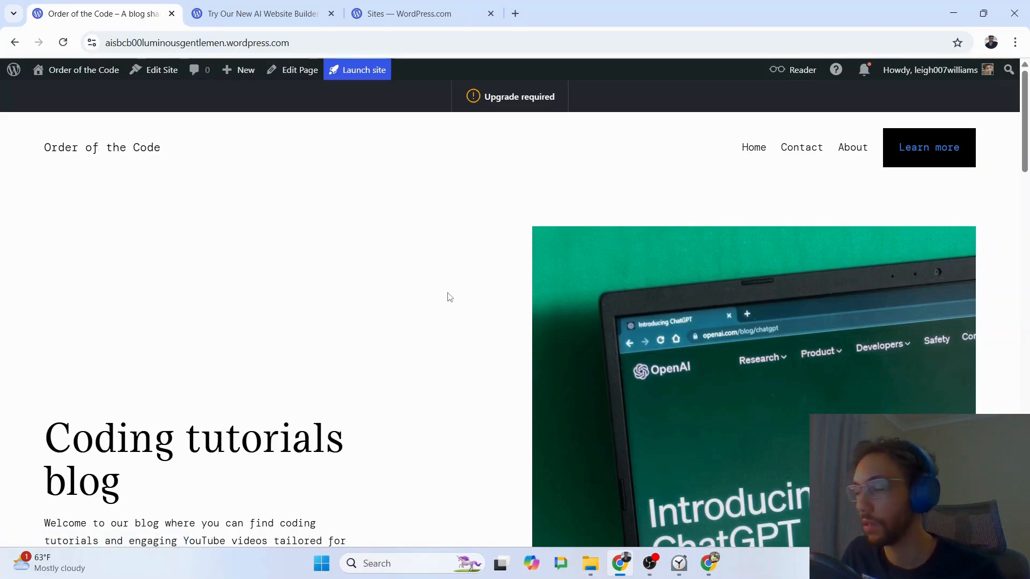
scroll(456, 277, "down", 3)
scroll(456, 277, "down", 8)
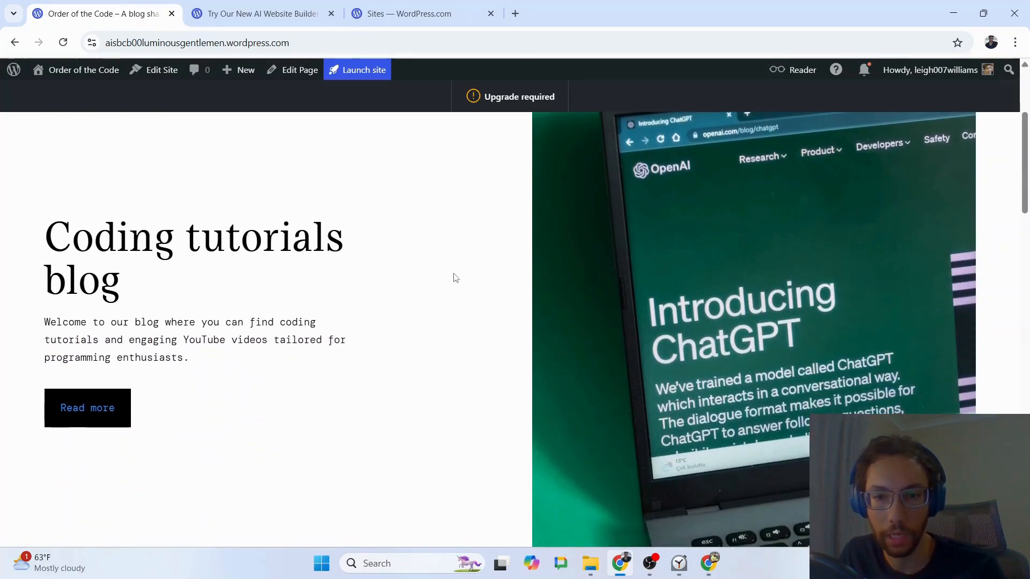
scroll(455, 277, "down", 10)
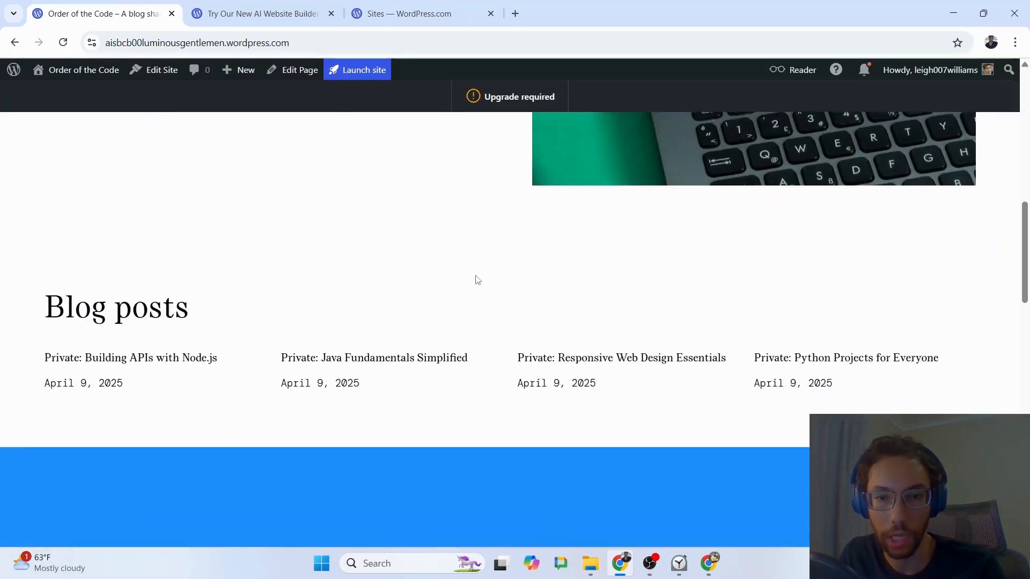
scroll(477, 278, "down", 6)
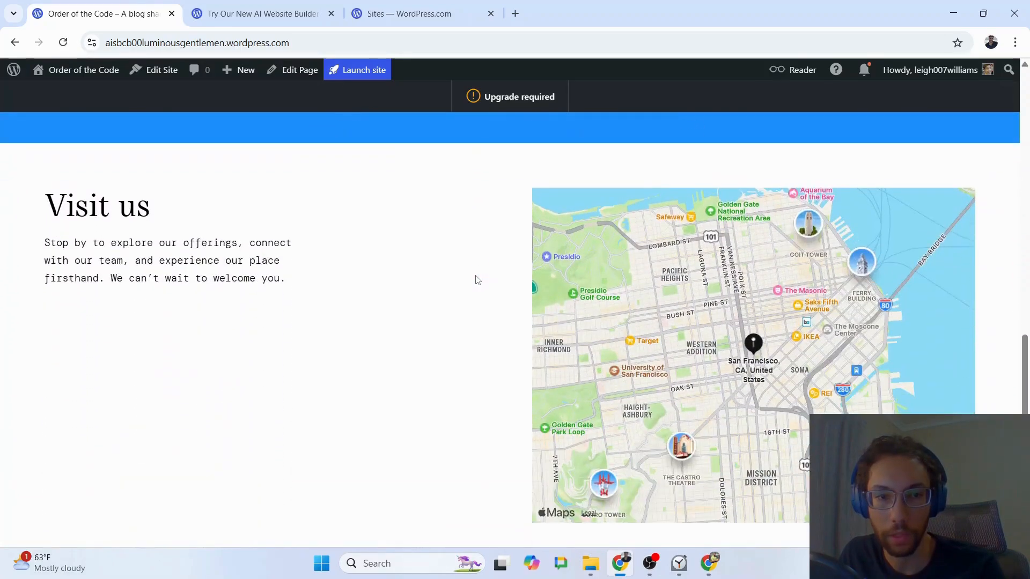
scroll(477, 277, "up", 10)
scroll(476, 279, "up", 15)
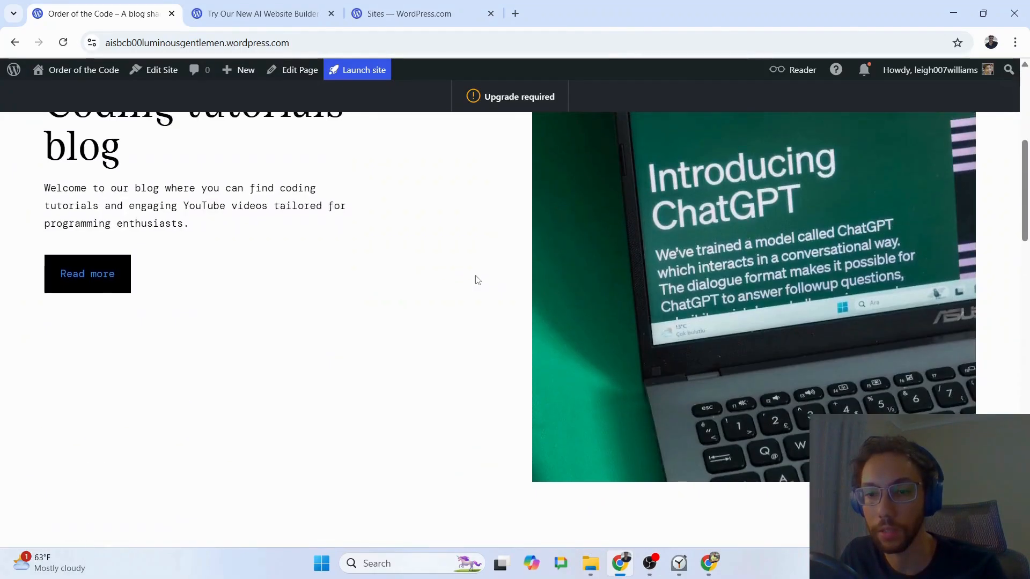